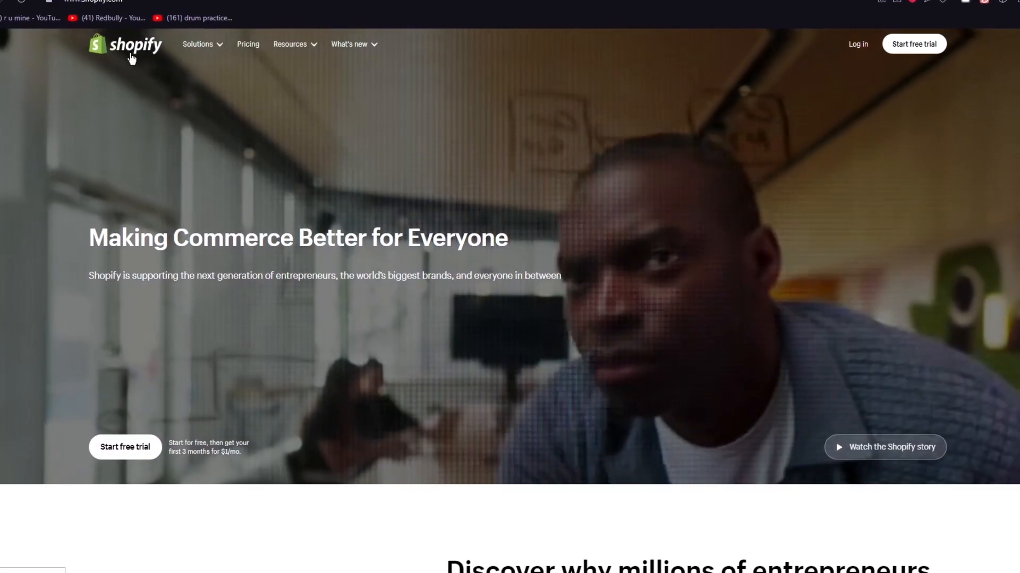
pyautogui.scroll(-5, 517, 241)
pyautogui.scroll(-8, 422, 241)
pyautogui.scroll(14, 423, 241)
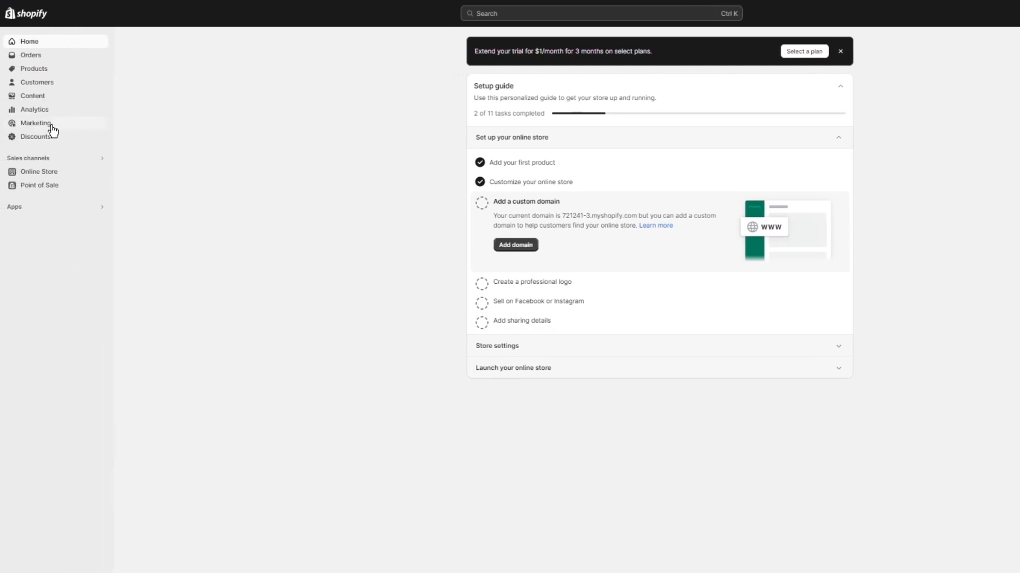
# Open the main menu for editing from the online store's navigation settings.
pyautogui.click(52, 174)
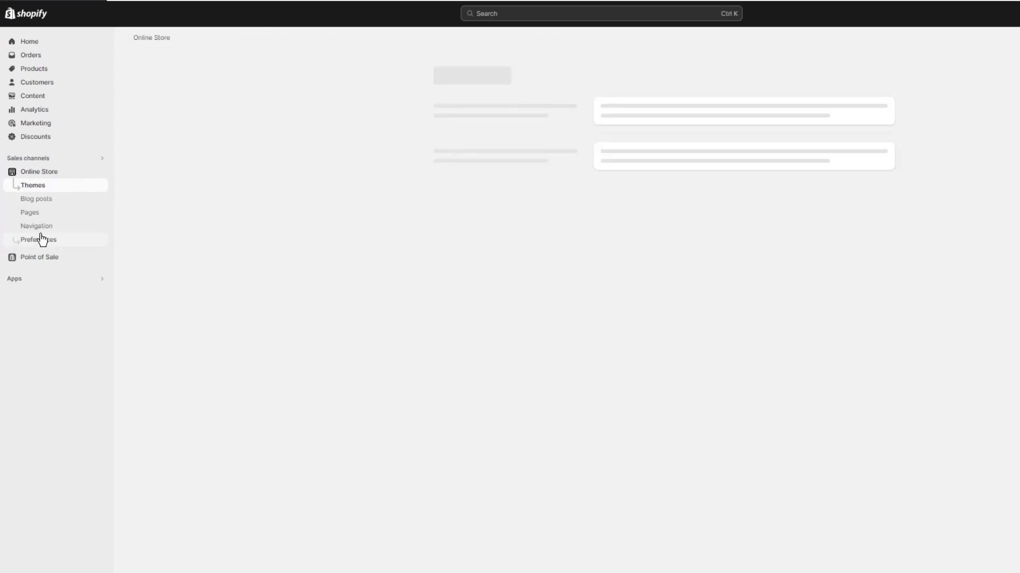
pyautogui.click(32, 227)
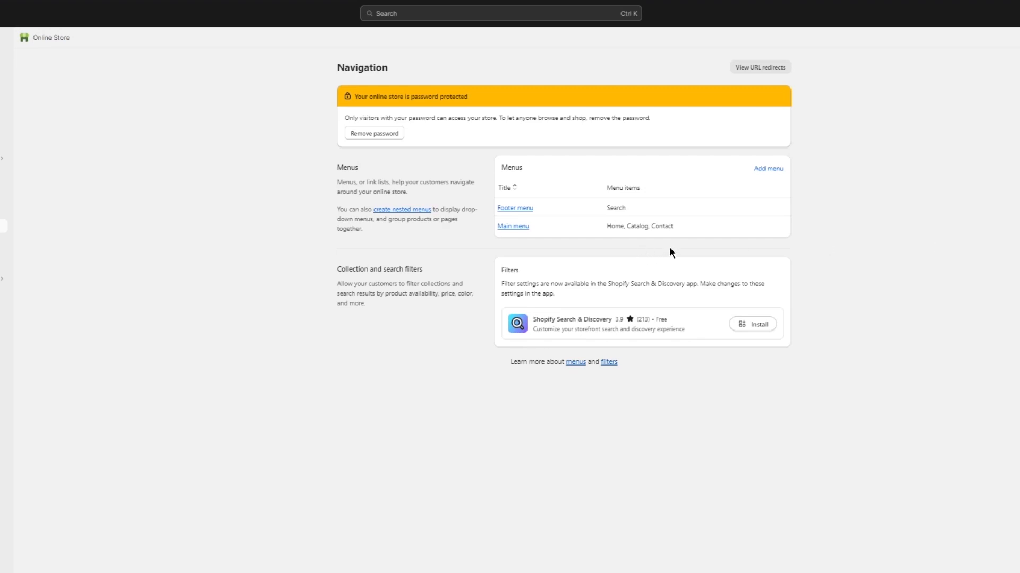
pyautogui.click(504, 227)
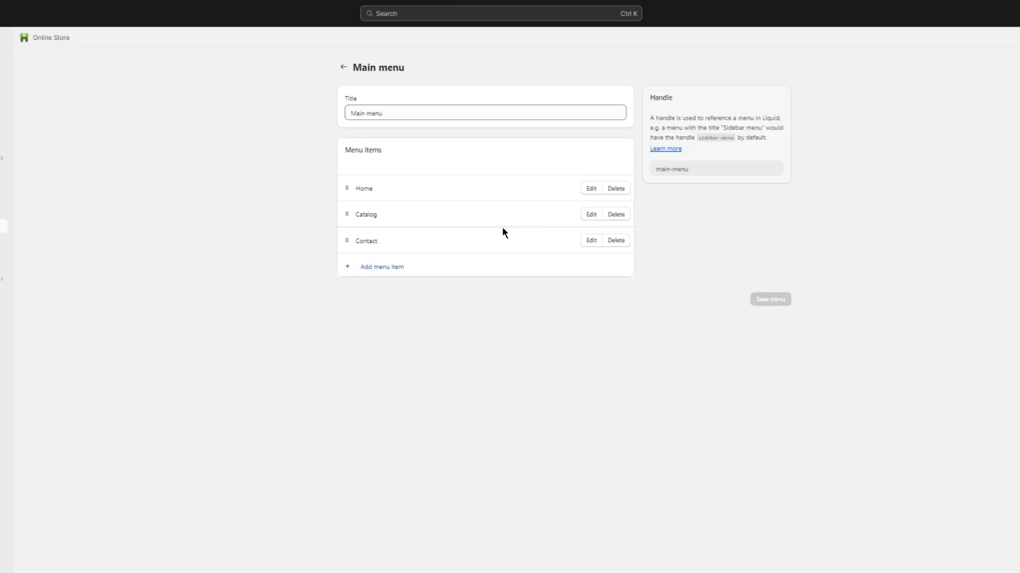
# Add an "All collections" item linking to all collections to the main menu and save the menu.
pyautogui.click(370, 270)
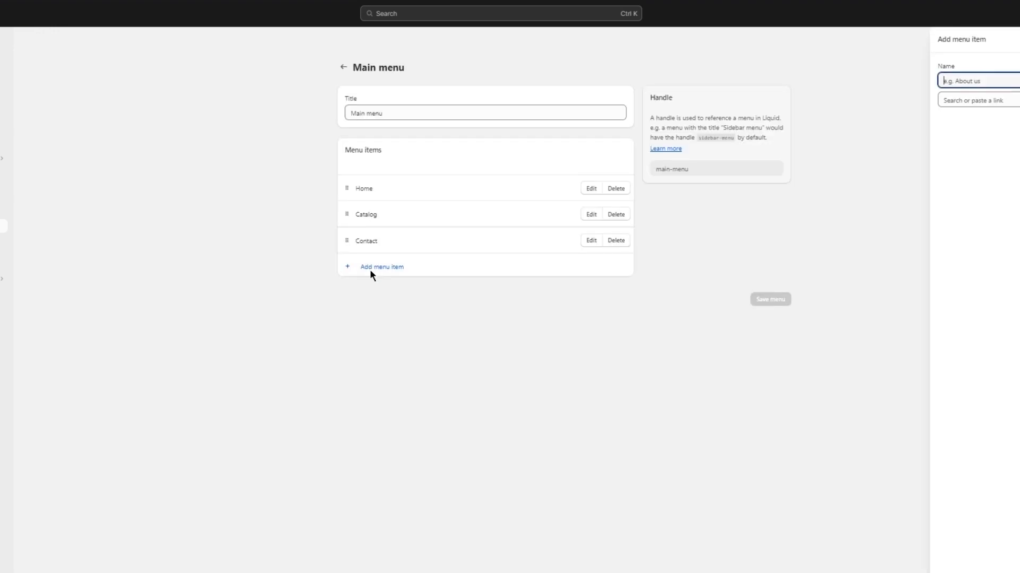
pyautogui.click(997, 99)
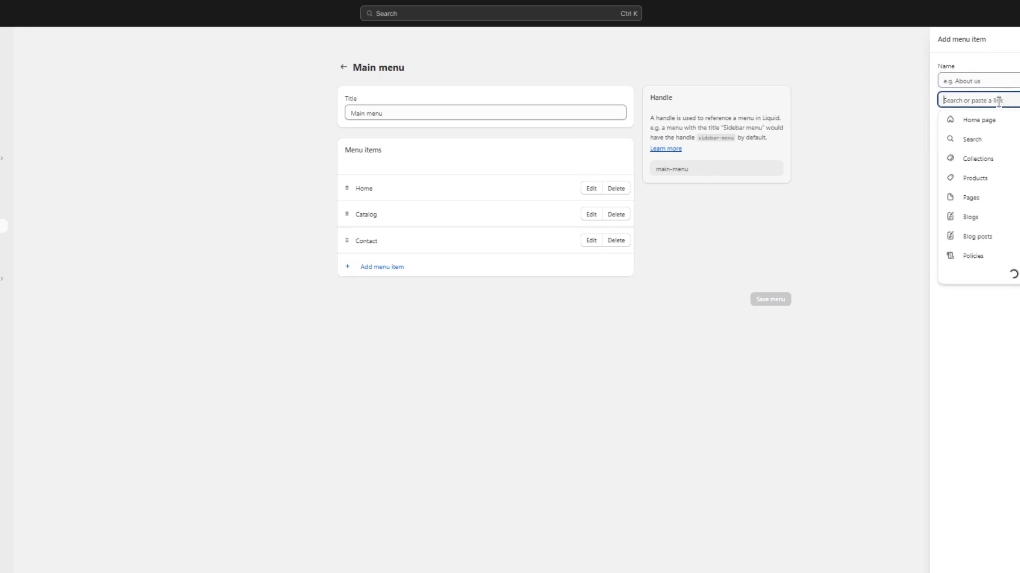
pyautogui.click(972, 159)
pyautogui.click(973, 138)
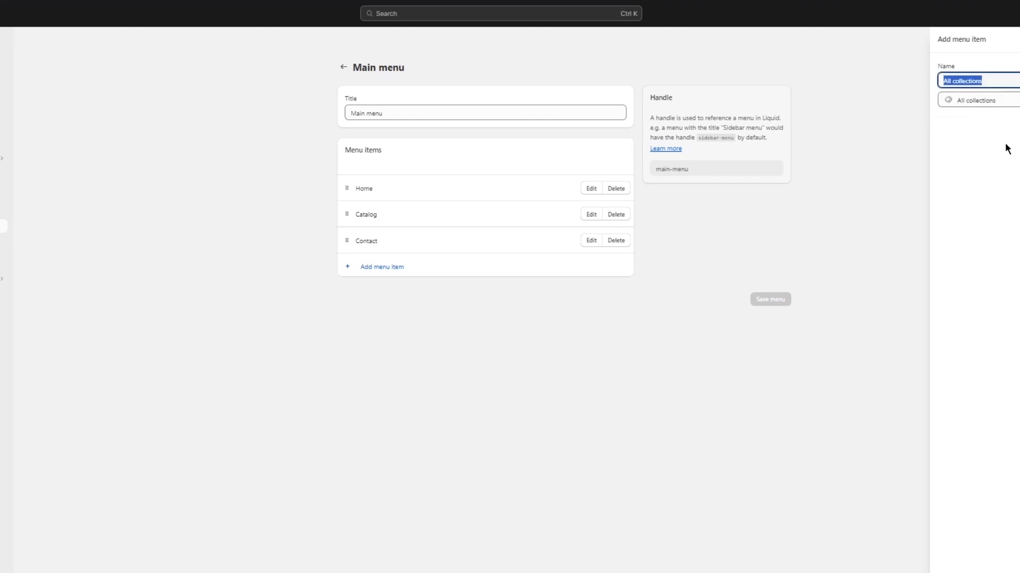
pyautogui.click(1017, 568)
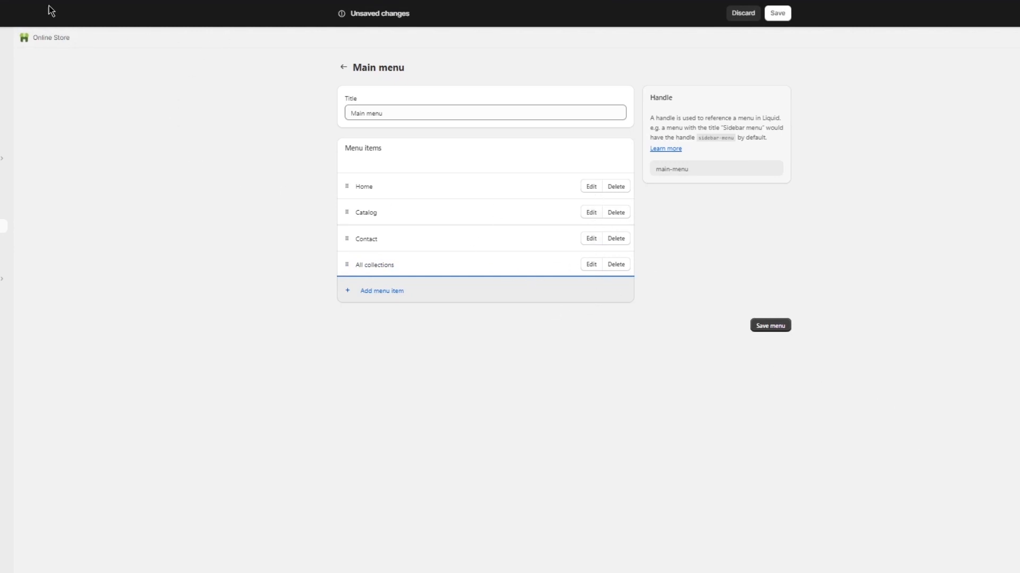
pyautogui.click(2, 177)
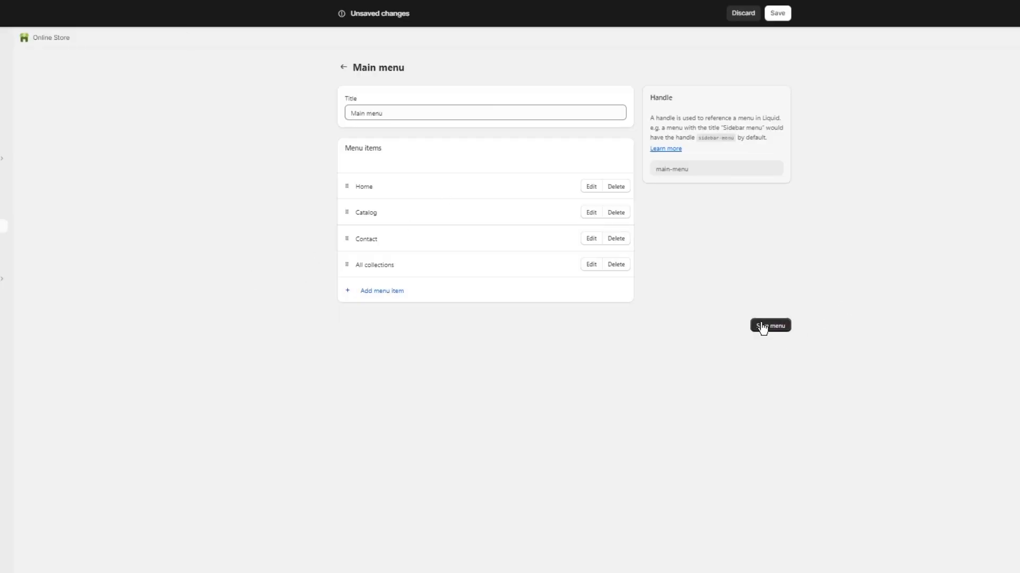
pyautogui.click(761, 323)
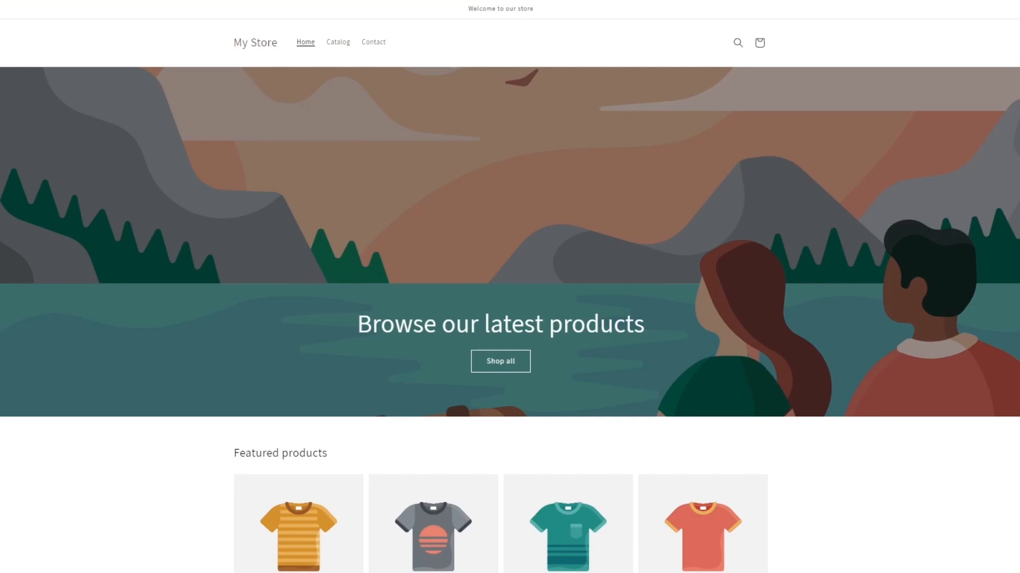
# Reload the storefront and check the All collections page through its new navigation link.
pyautogui.press('F5')
pyautogui.press('F5')
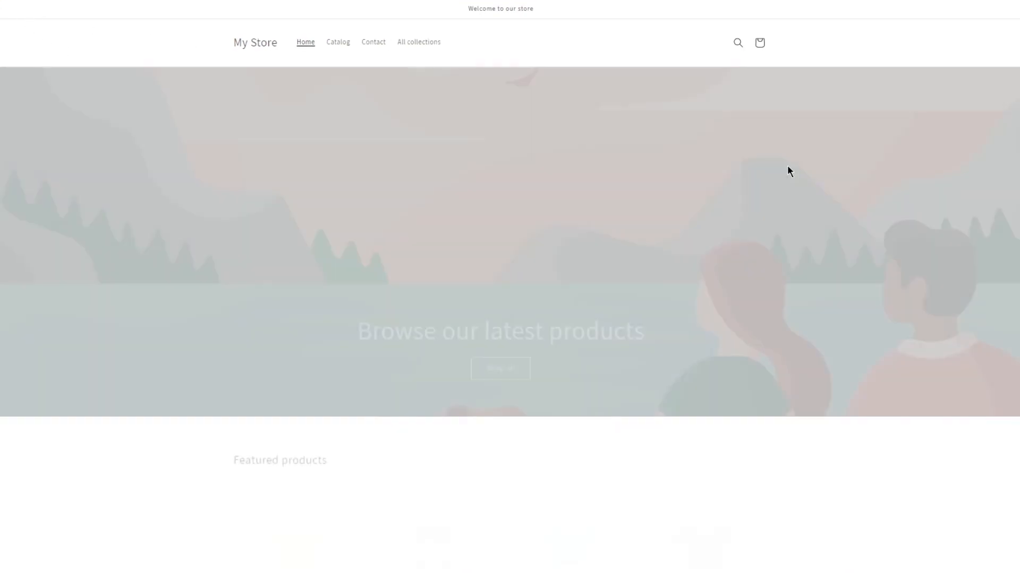
pyautogui.click(436, 42)
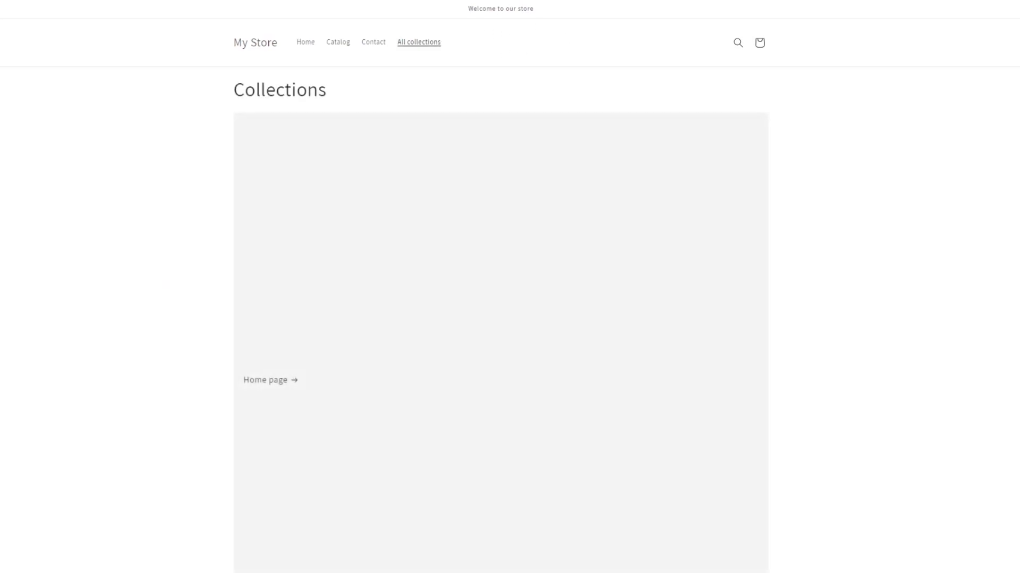
pyautogui.scroll(-3, 531, 323)
pyautogui.scroll(3, 855, 287)
pyautogui.click(352, 339)
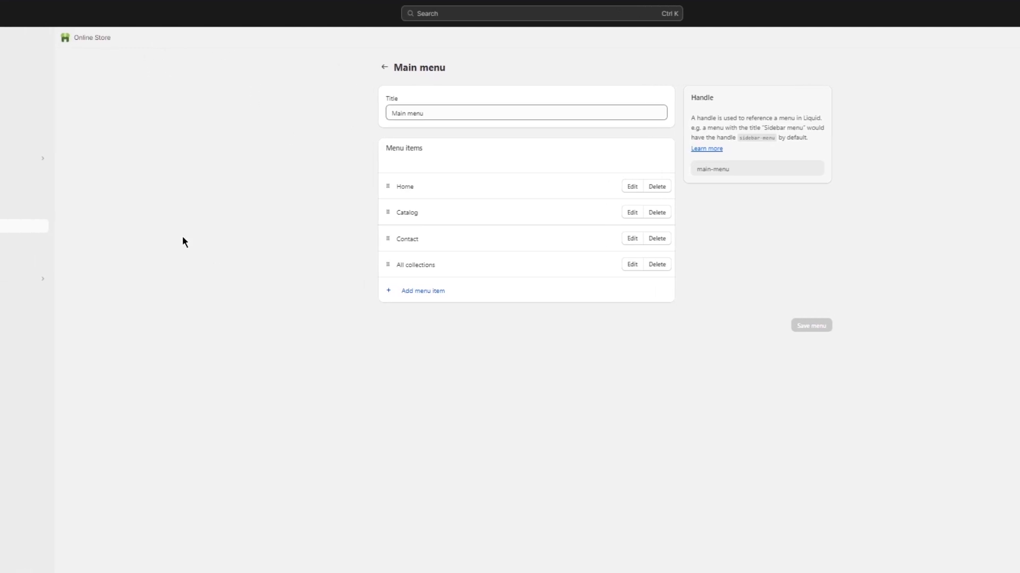
# Open the current Dawn theme for customization.
pyautogui.click(49, 177)
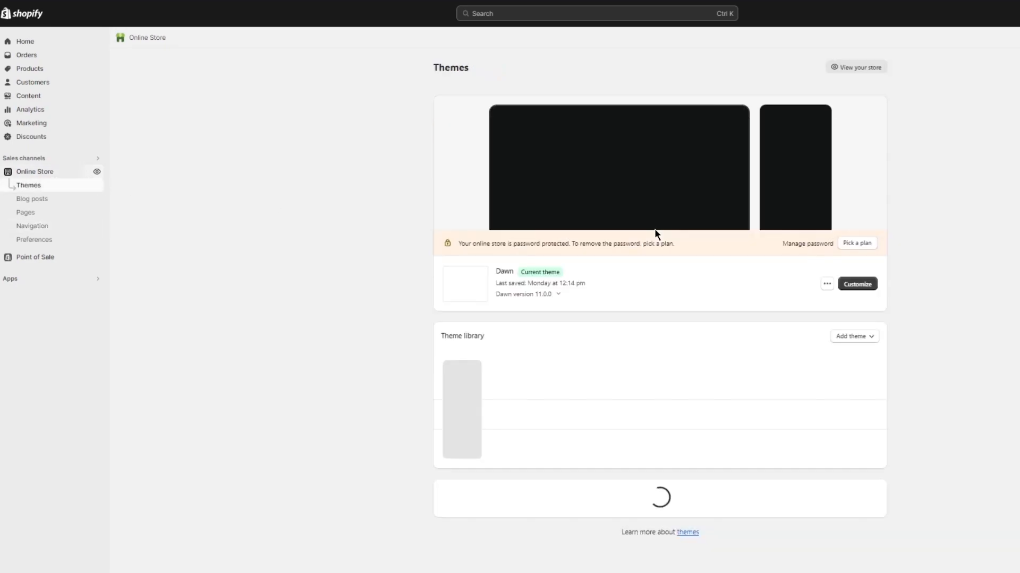
pyautogui.click(852, 285)
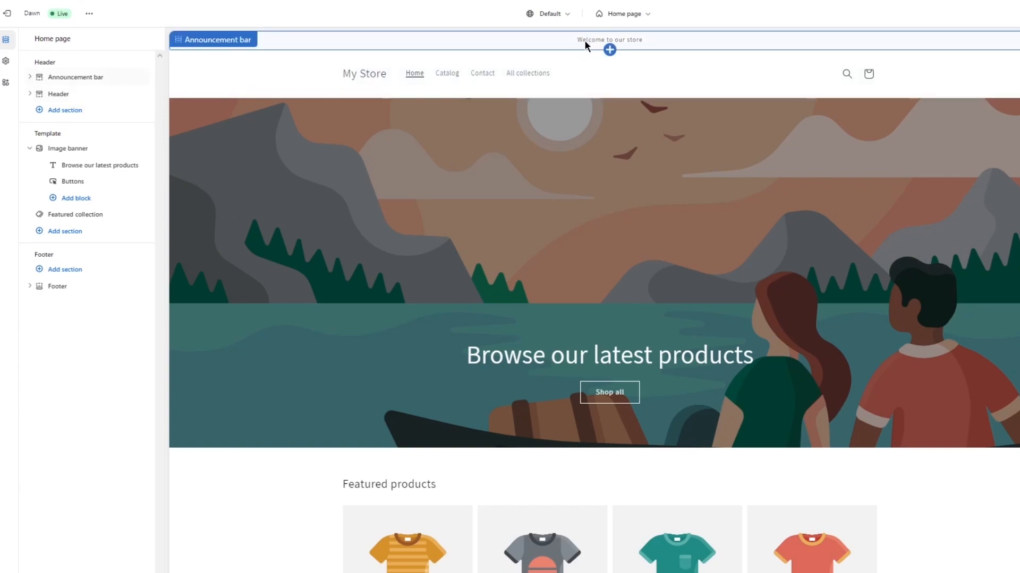
# Dismiss the Loox setup notice and open the list of store pages and templates.
pyautogui.click(620, 16)
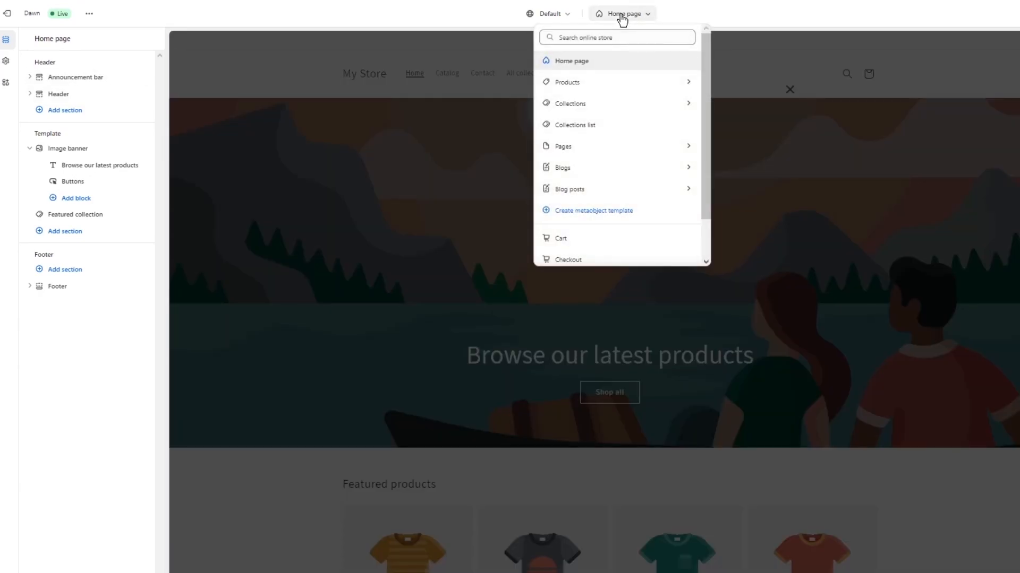
pyautogui.click(622, 18)
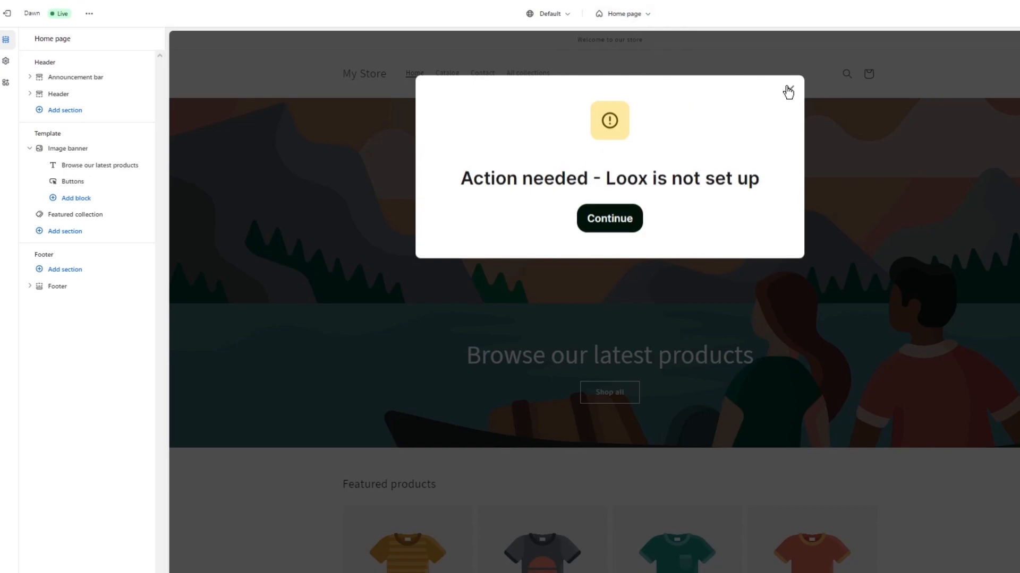
pyautogui.click(788, 91)
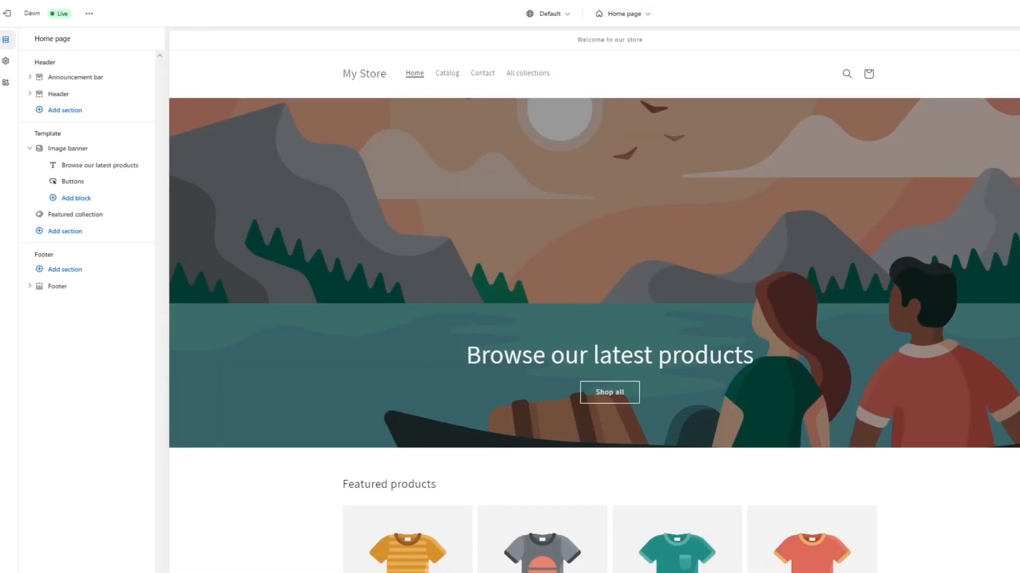
pyautogui.click(629, 14)
pyautogui.scroll(-2, 616, 212)
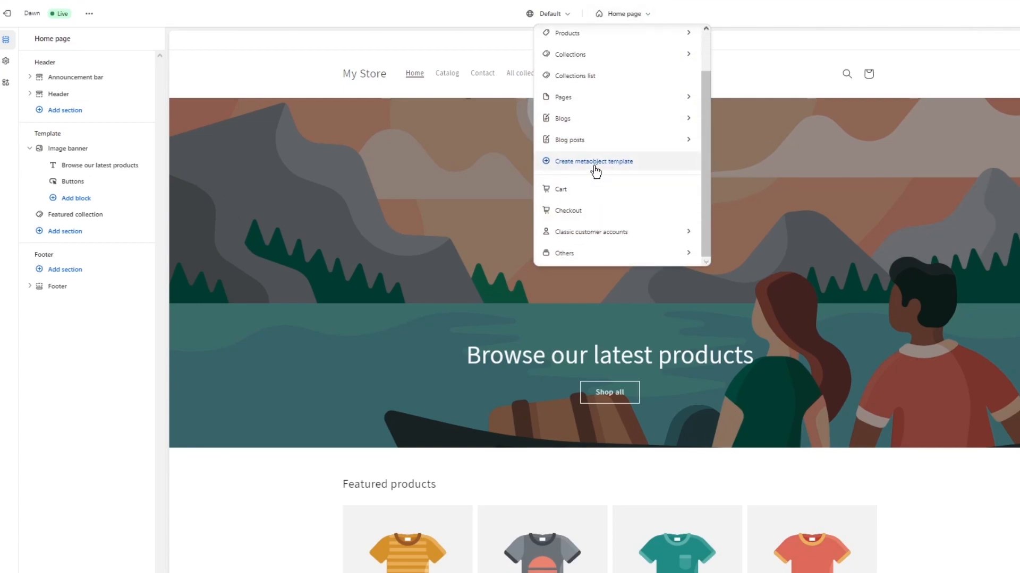
pyautogui.click(595, 168)
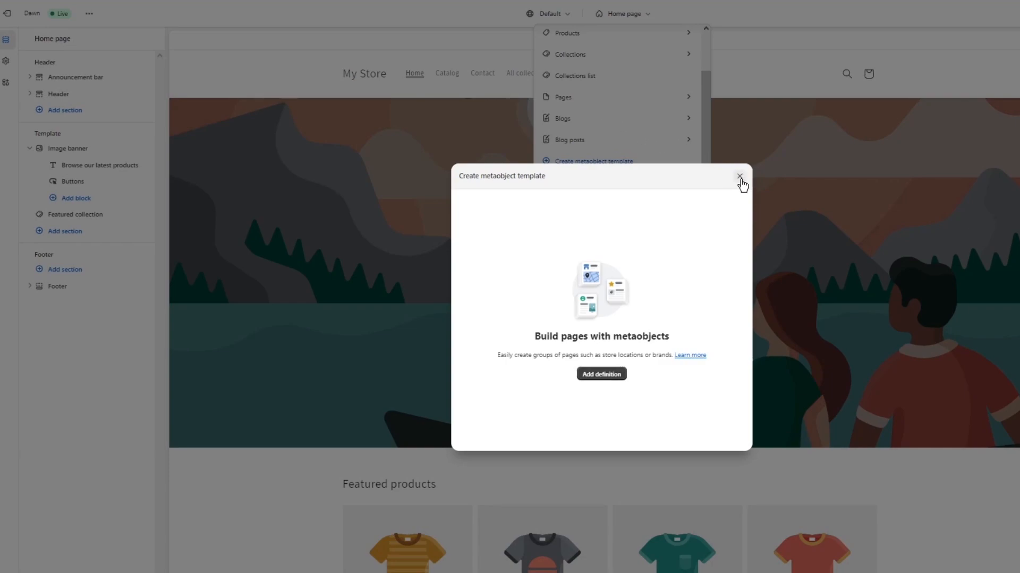
pyautogui.click(740, 178)
pyautogui.scroll(1, 647, 142)
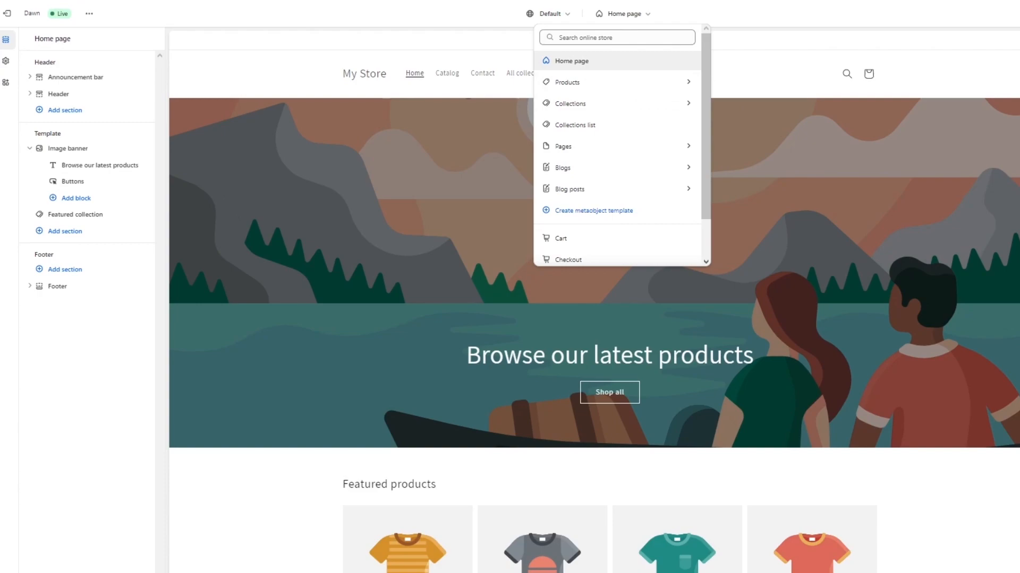
# Create a new page template named "Watches" based on the Default page.
pyautogui.click(614, 149)
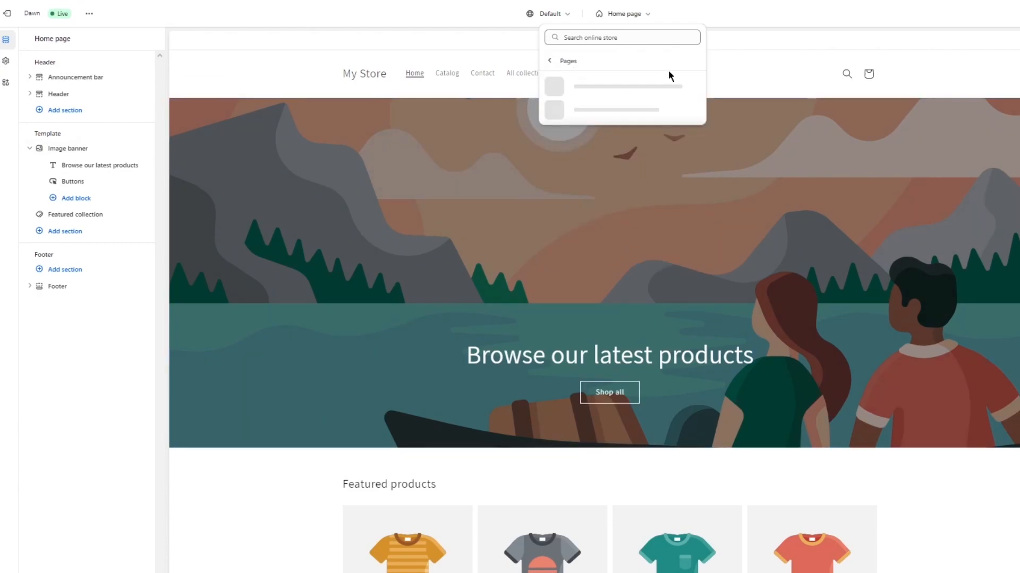
pyautogui.click(610, 163)
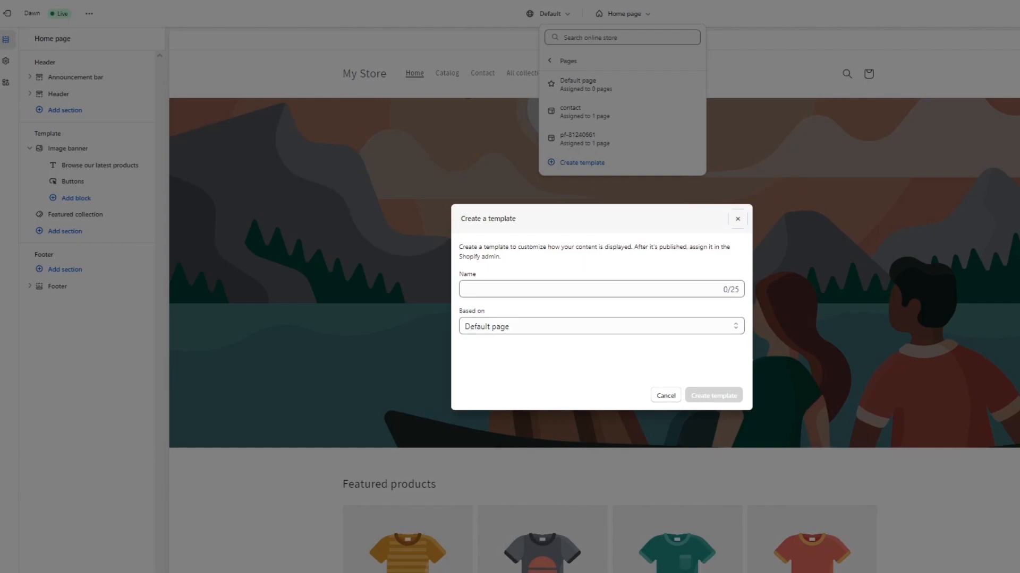
pyautogui.click(577, 290)
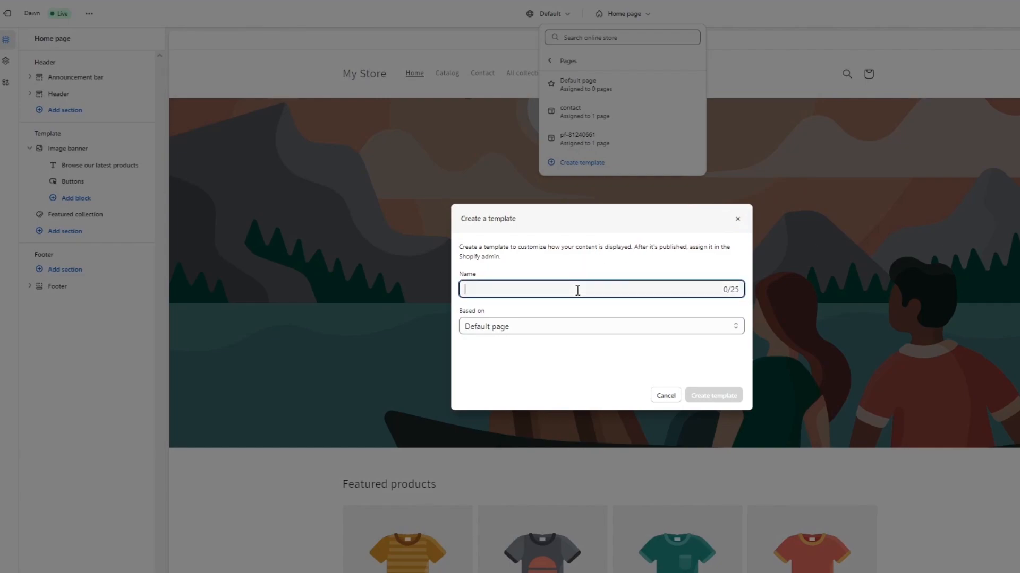
pyautogui.write('Watches')
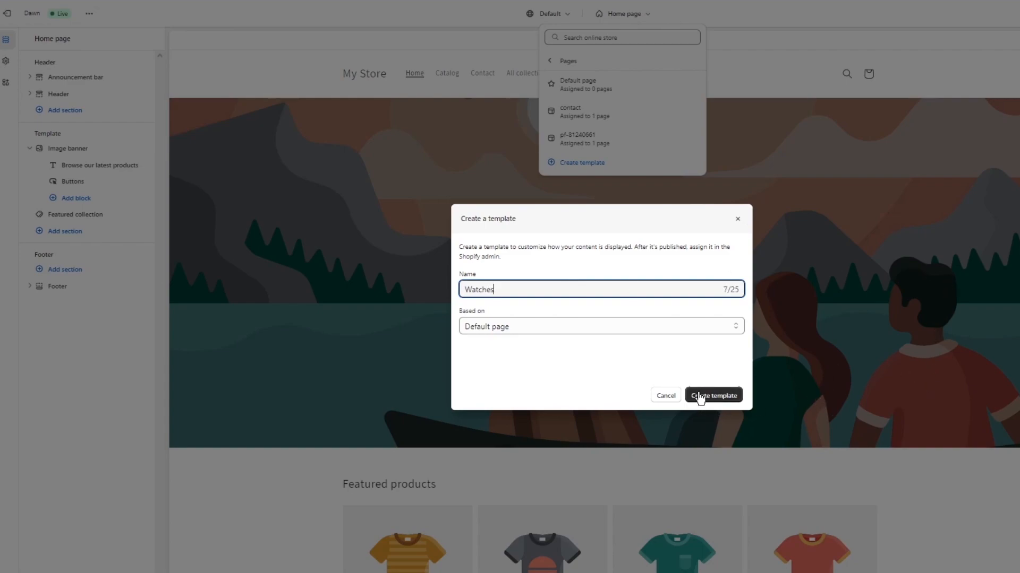
pyautogui.click(700, 397)
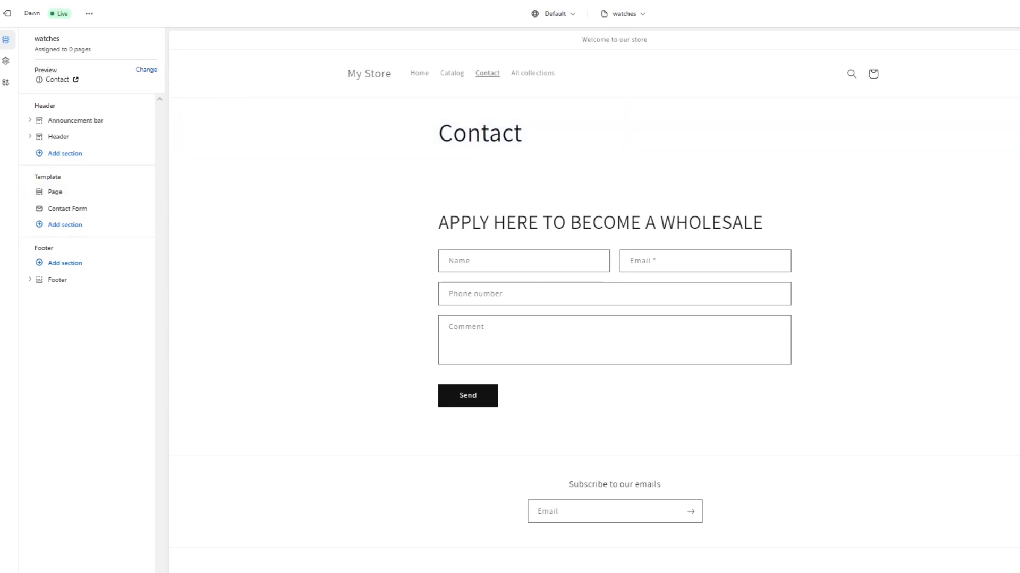
# Add a Collection list section below the contact form in the watches template.
pyautogui.click(55, 227)
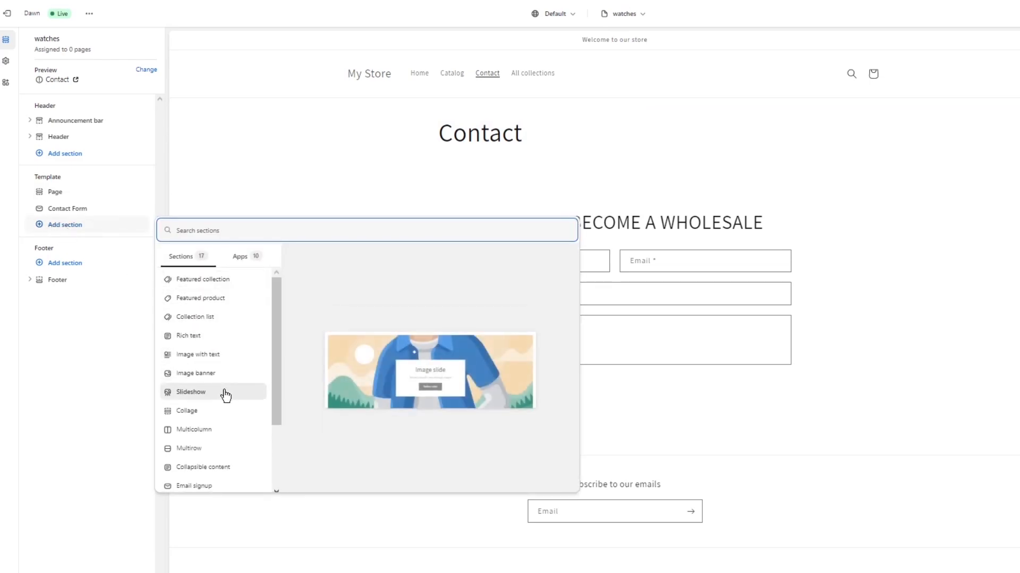
pyautogui.click(212, 318)
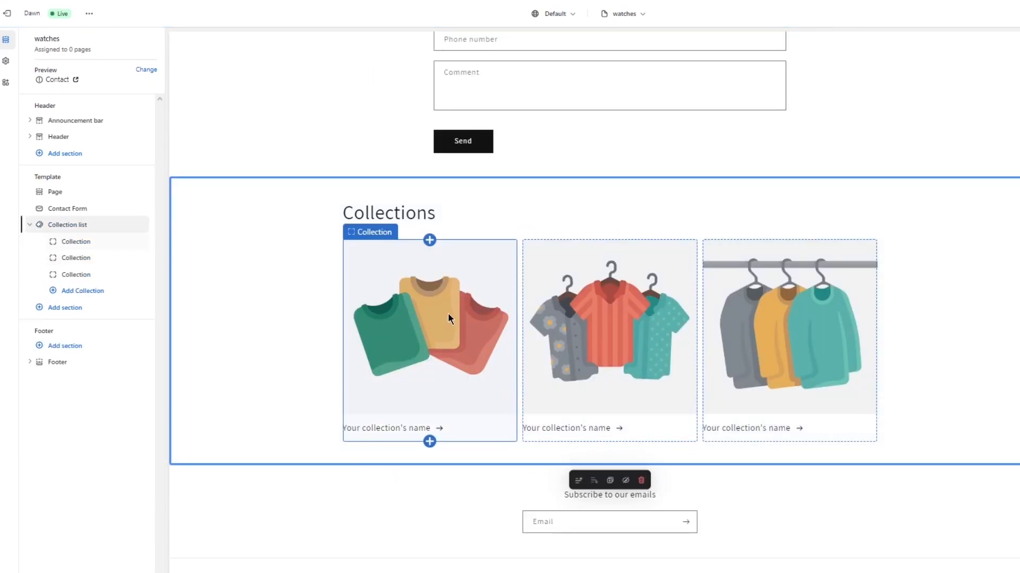
pyautogui.scroll(-1, 238, 305)
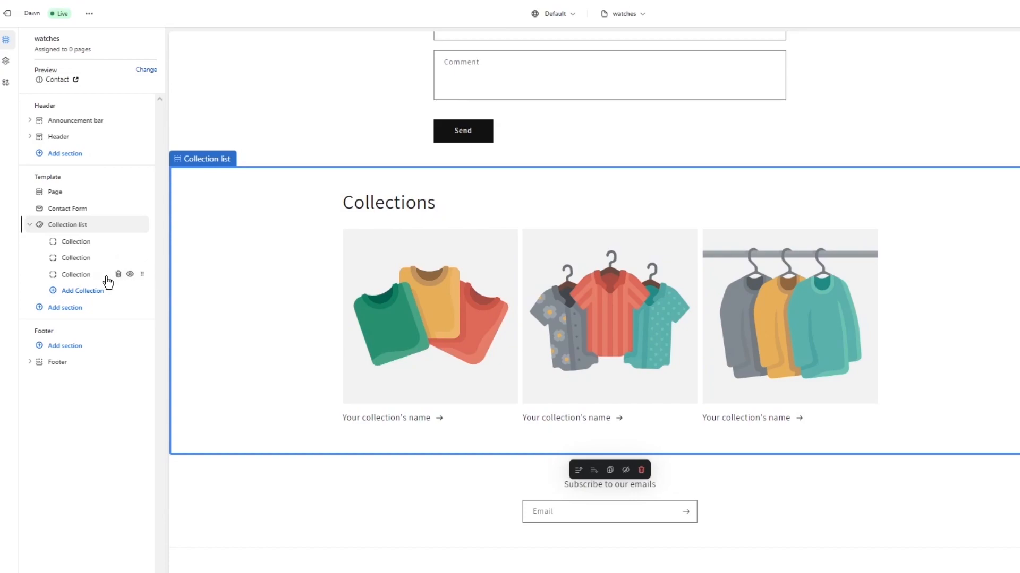
# Start a new collection for the first collection block, title it "Summer" and try to save it.
pyautogui.click(54, 248)
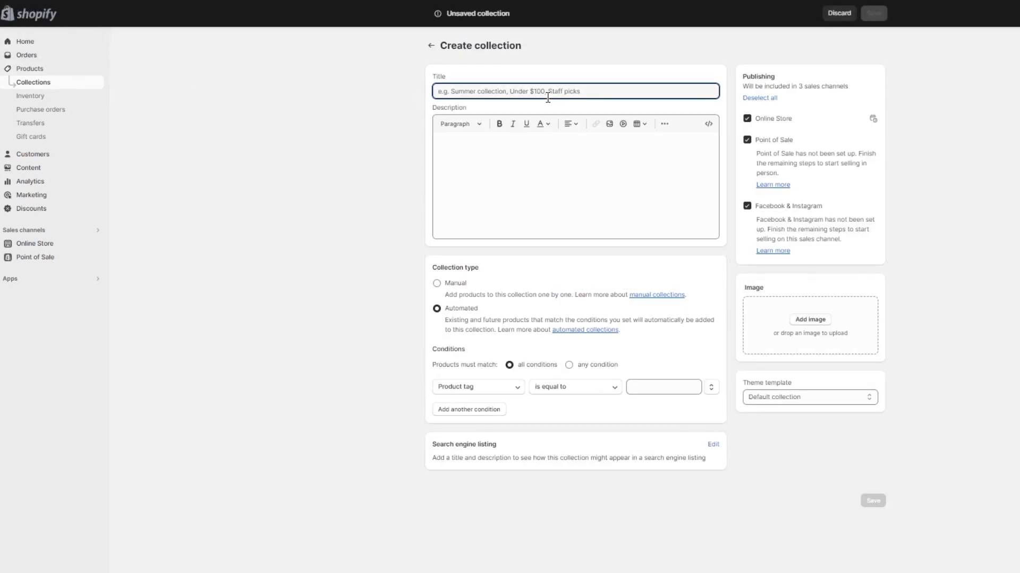
pyautogui.write('Summer')
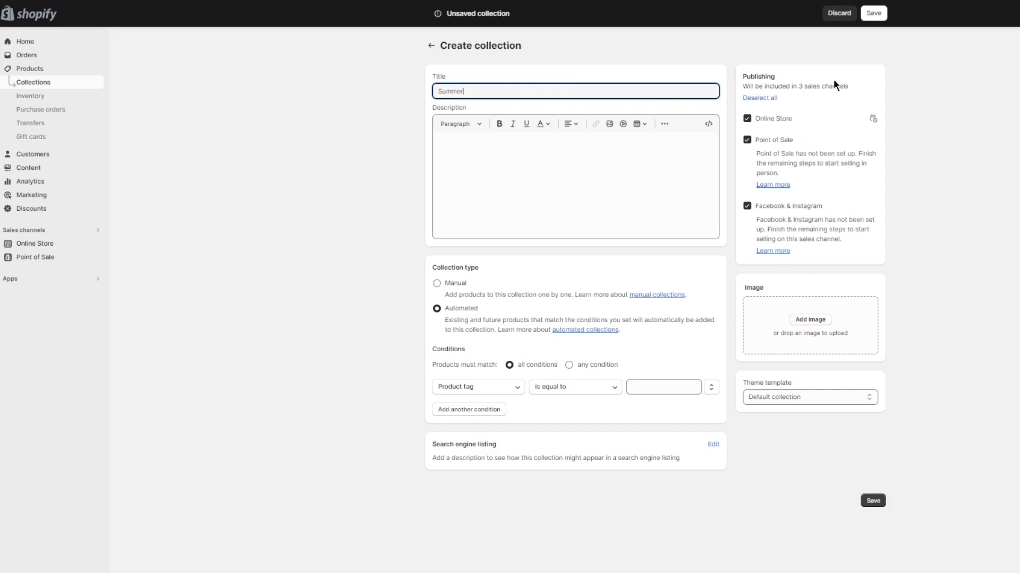
pyautogui.click(867, 506)
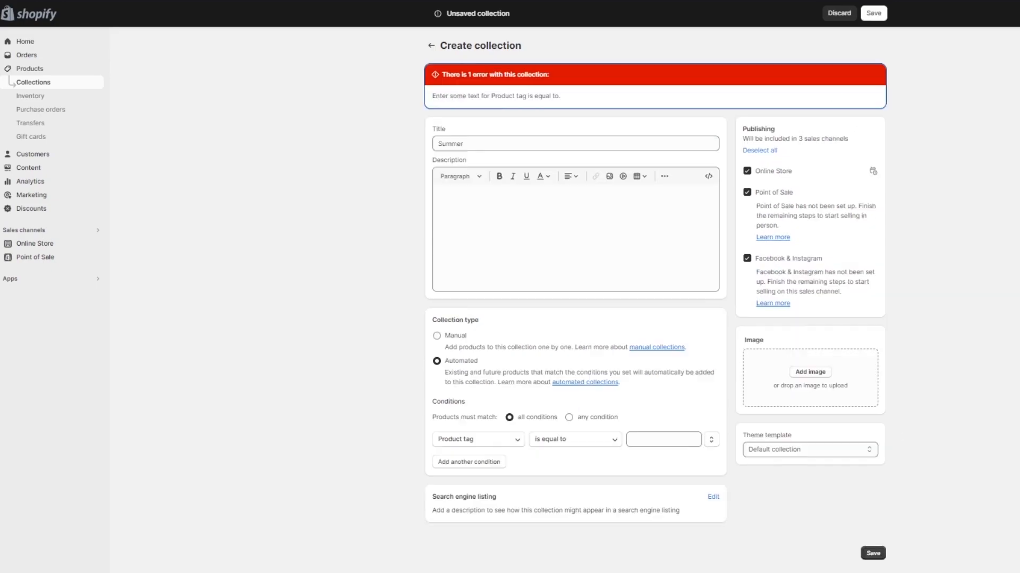
# Complete the Summer collection with the description "hvghjuv" and the condition product tag is equal to "guyg", and save it.
pyautogui.click(539, 90)
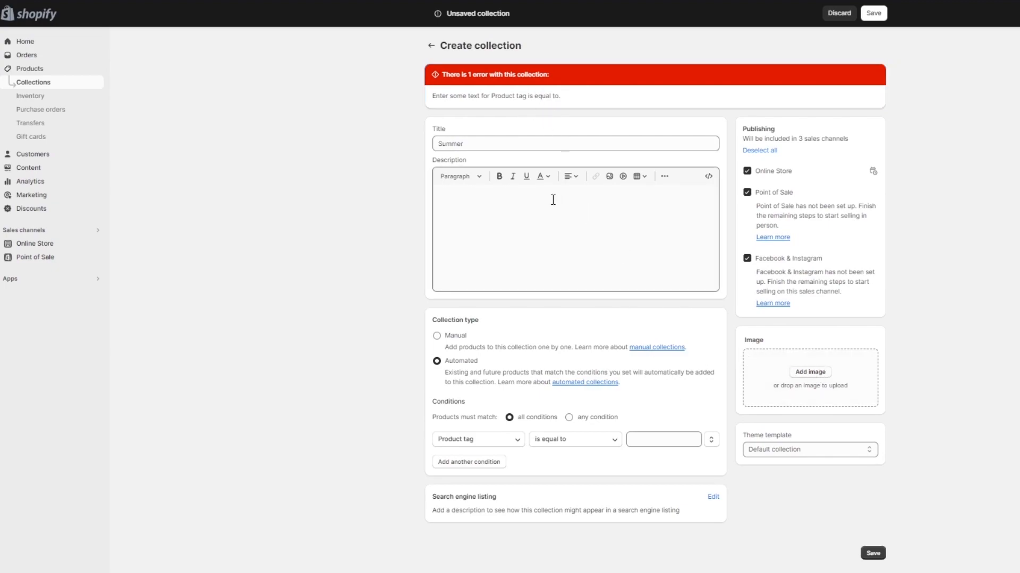
pyautogui.click(493, 210)
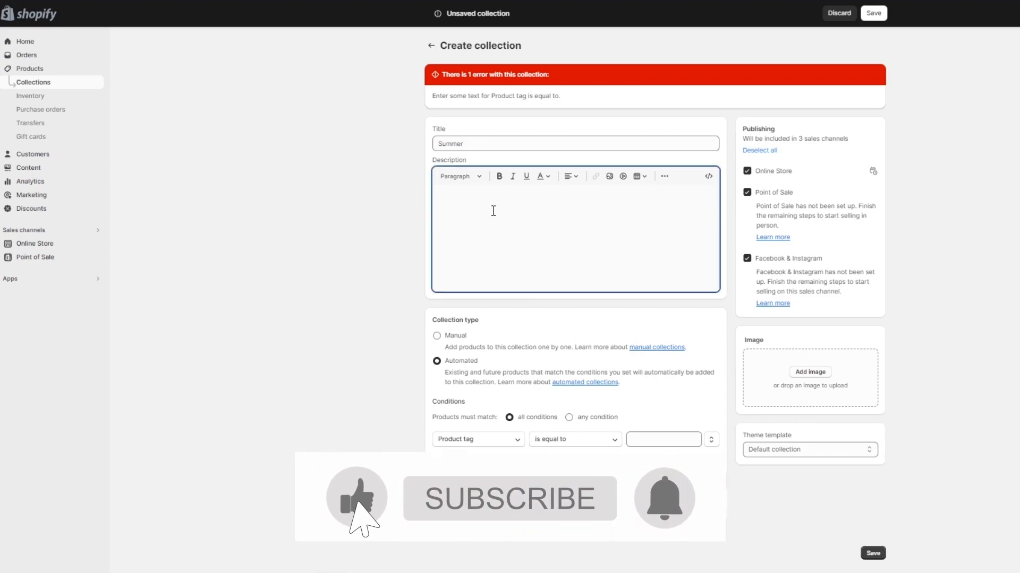
pyautogui.write('hvghjuv')
pyautogui.click(662, 440)
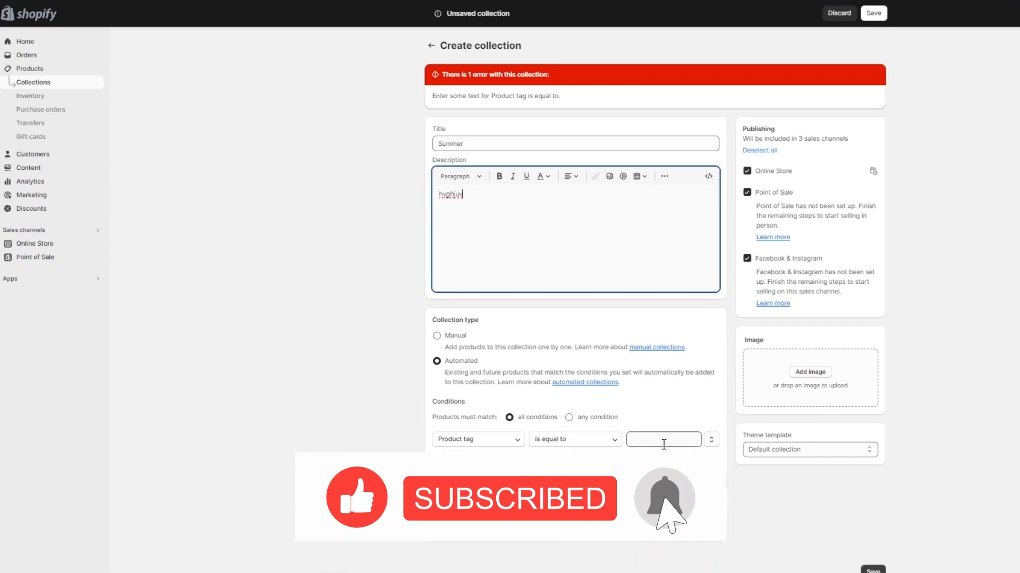
pyautogui.write('guyg')
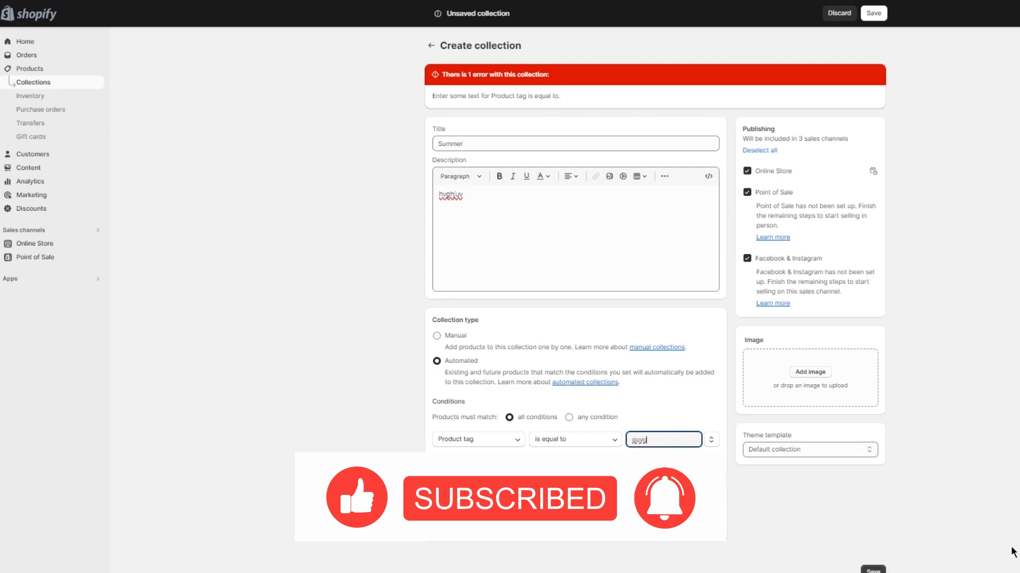
pyautogui.click(872, 570)
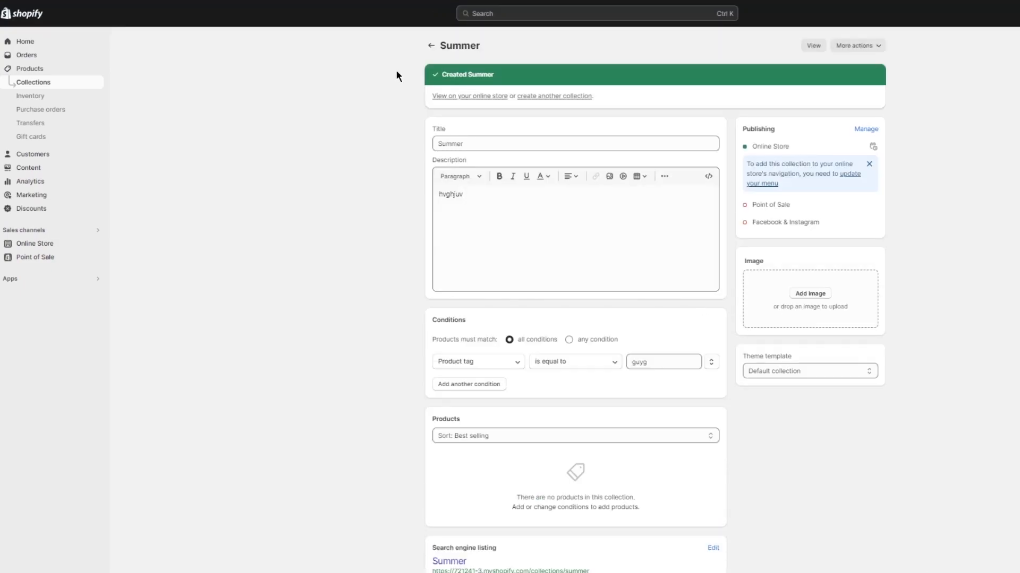
# Review the store's collection and product lists, and check the details of the Summer collection.
pyautogui.click(430, 45)
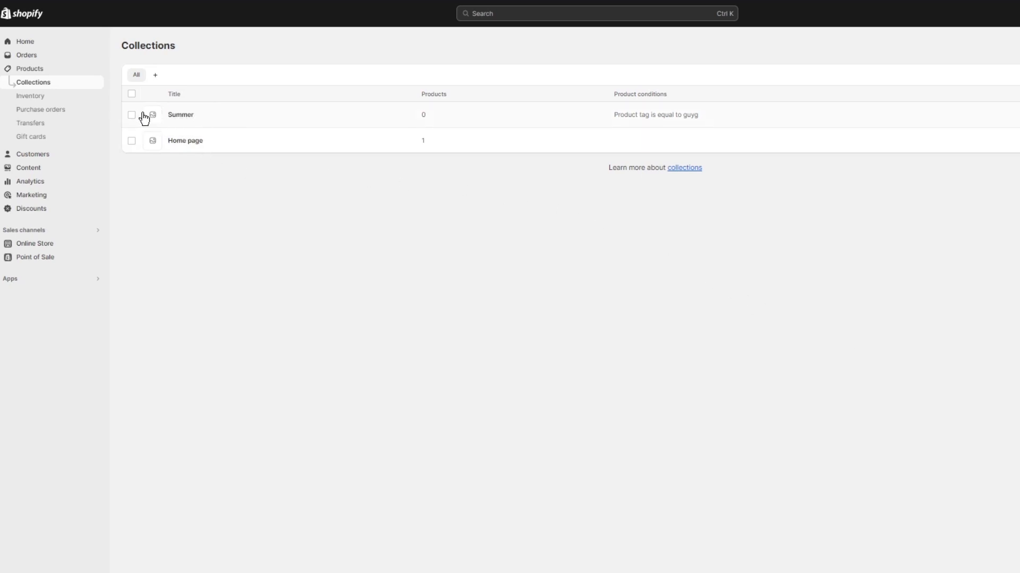
pyautogui.click(30, 68)
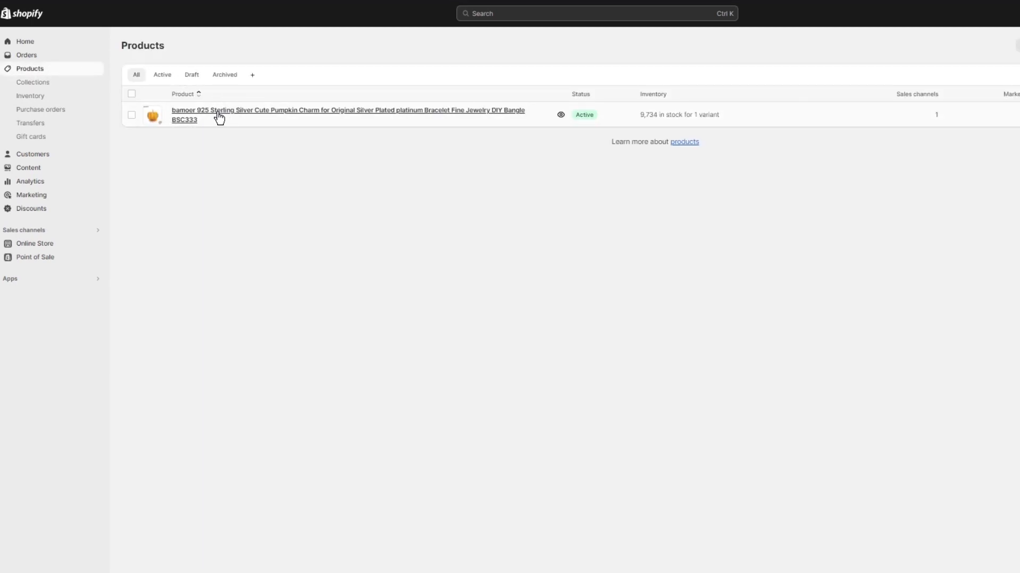
pyautogui.click(28, 81)
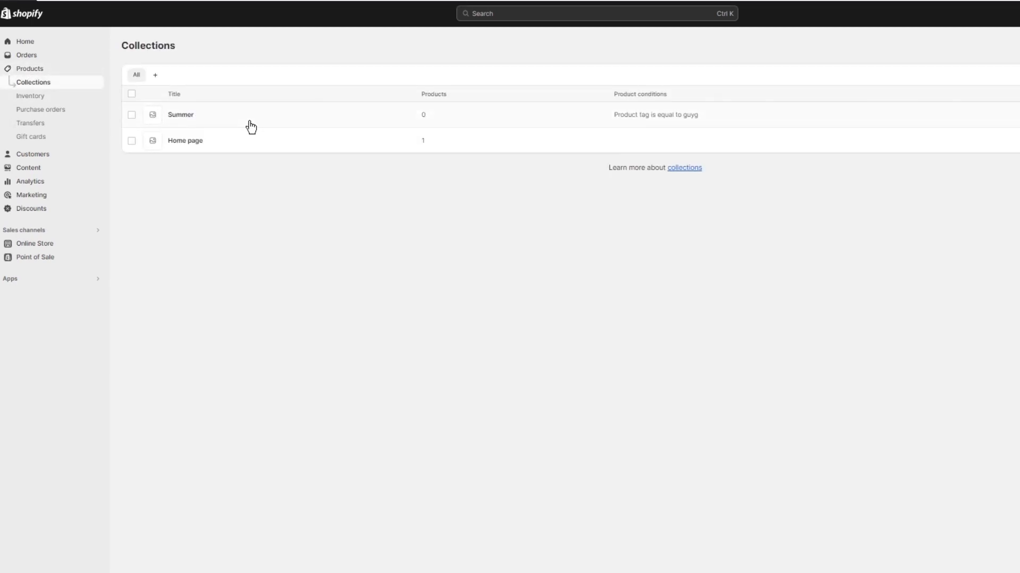
pyautogui.click(206, 114)
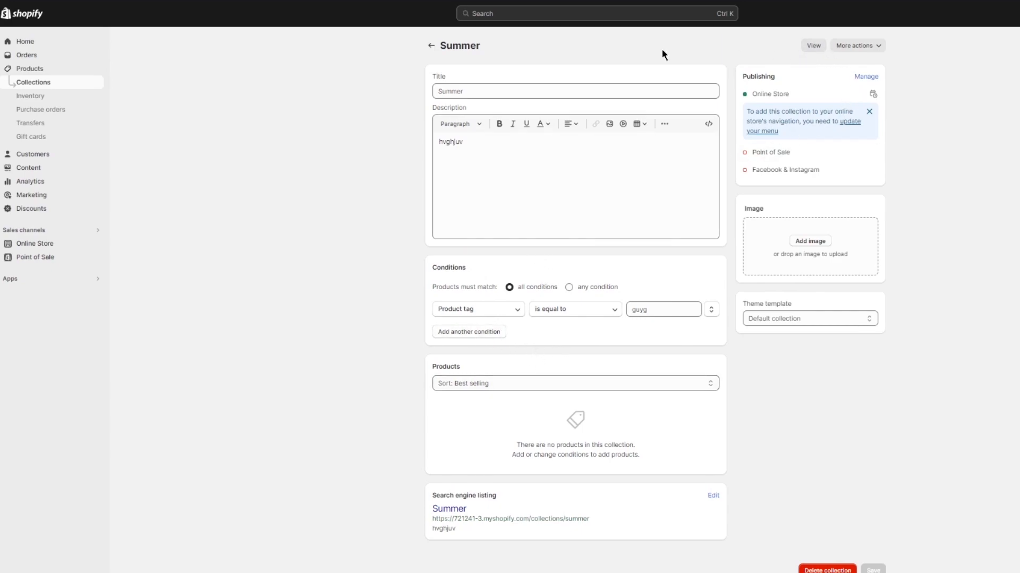
pyautogui.click(431, 46)
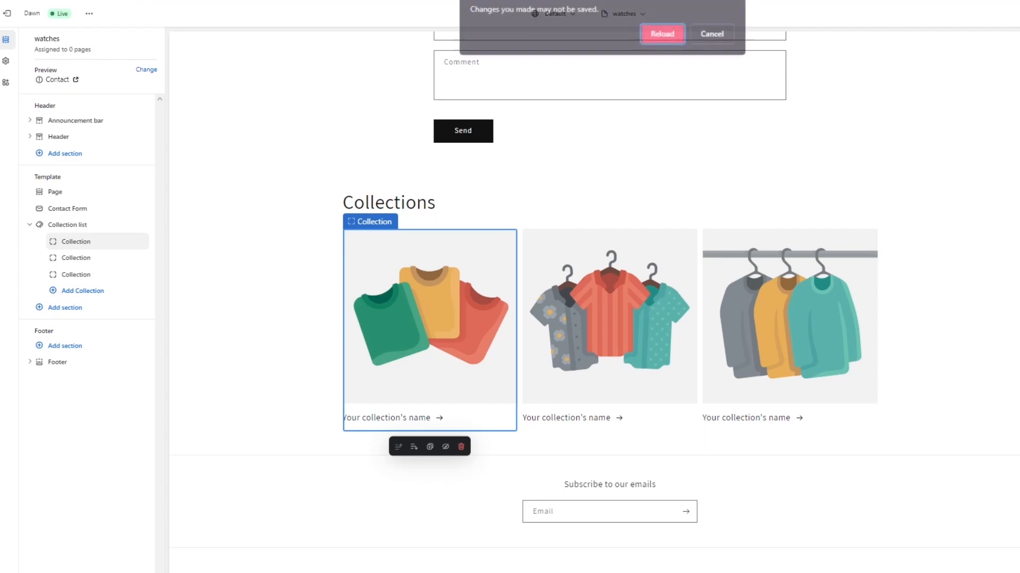
# Reload the theme editor, discarding unsaved changes, and open the Summer collection's page through All collections in the store preview.
pyautogui.click(662, 33)
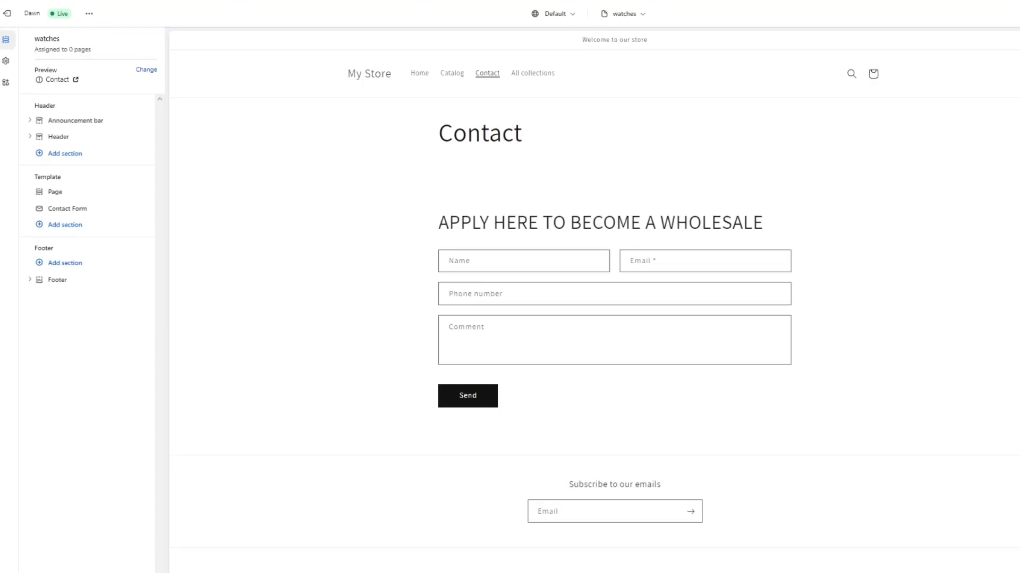
pyautogui.click(531, 79)
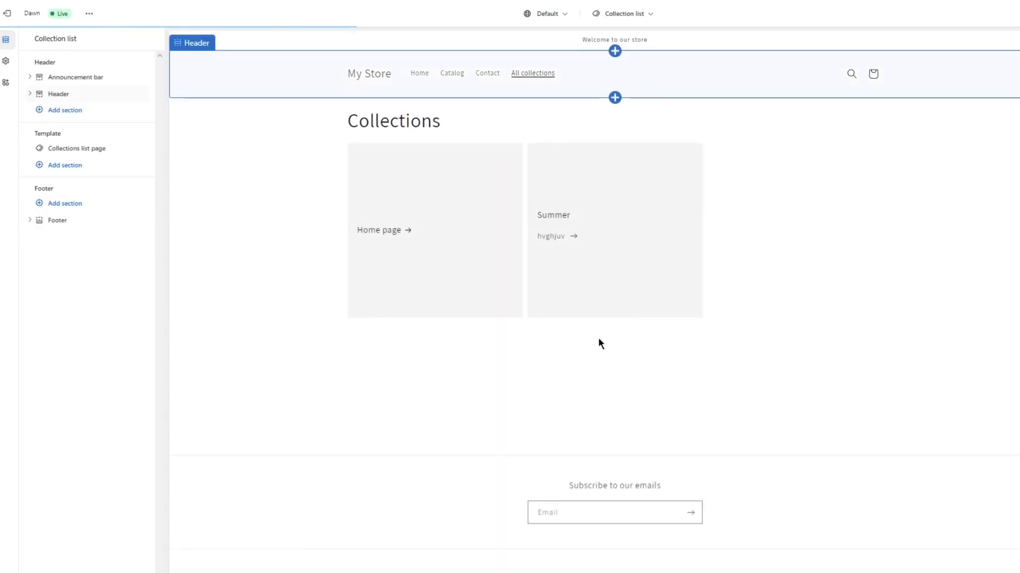
pyautogui.click(583, 231)
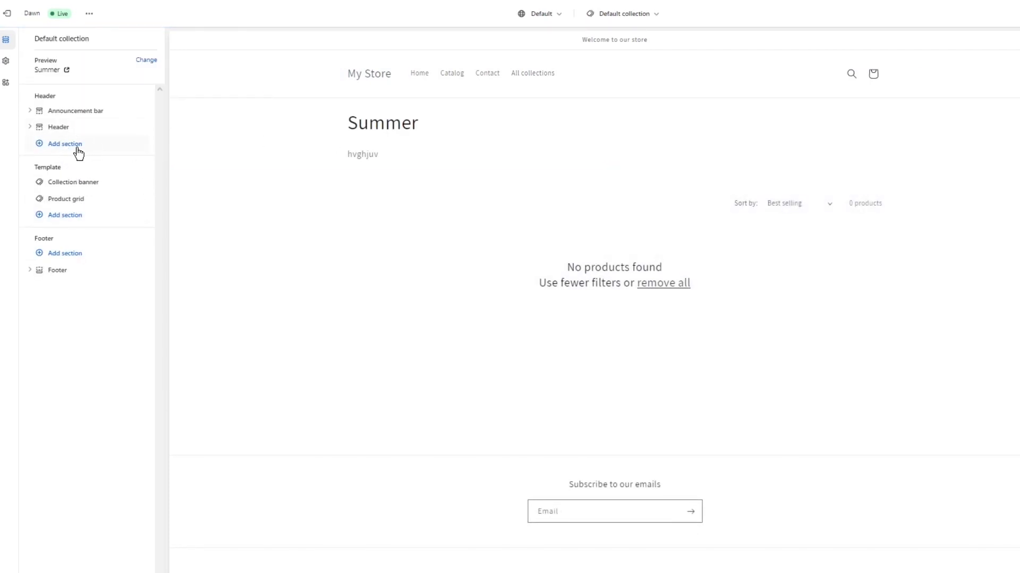
# Add a Collection list section below the product grid in the Default collection template, with Summer as its first collection.
pyautogui.click(71, 217)
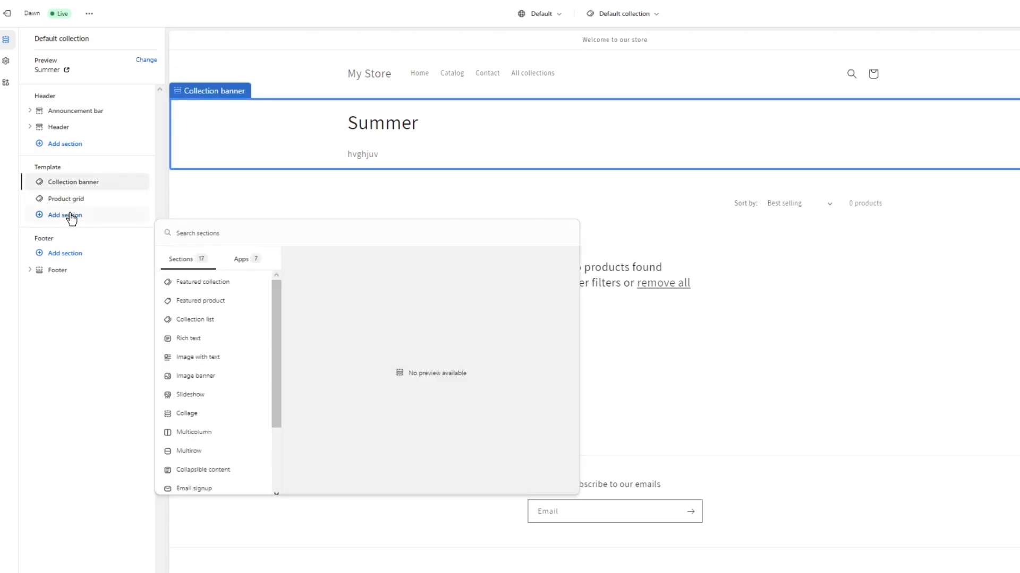
pyautogui.click(207, 307)
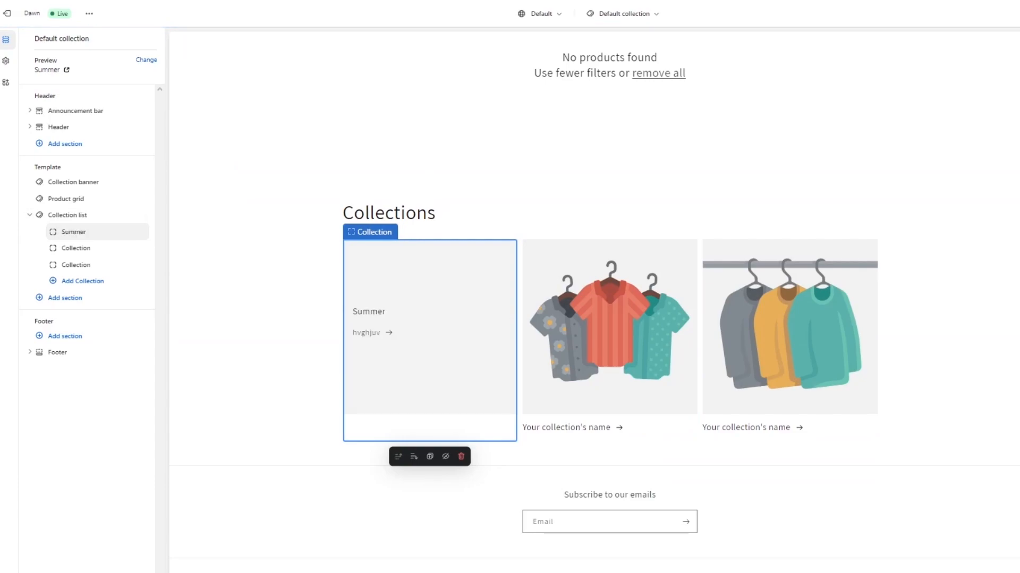
pyautogui.click(410, 332)
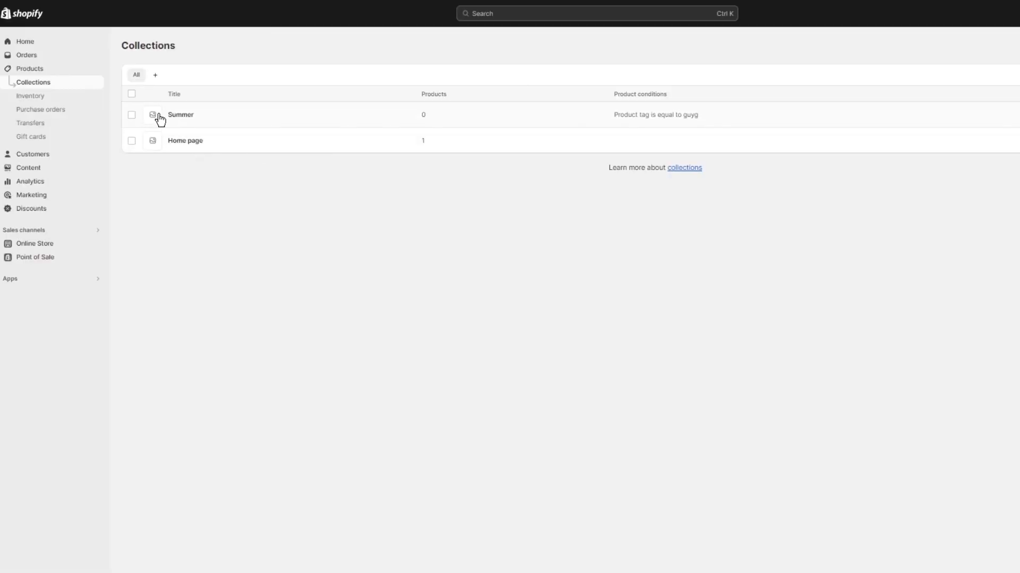
# Open the Summer collection in the store admin, set its products to match any condition, and check its theme template options.
pyautogui.click(166, 120)
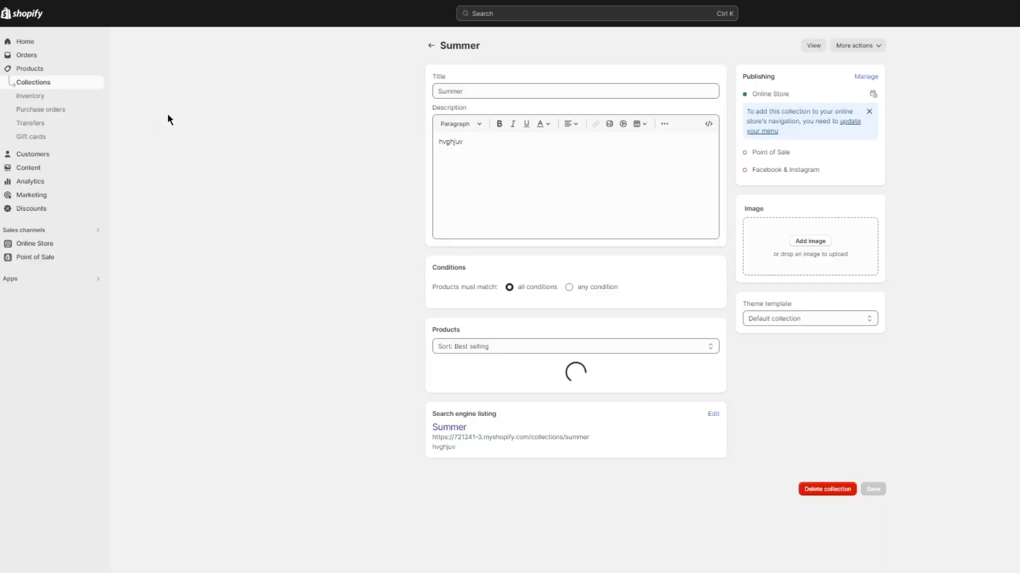
pyautogui.click(576, 290)
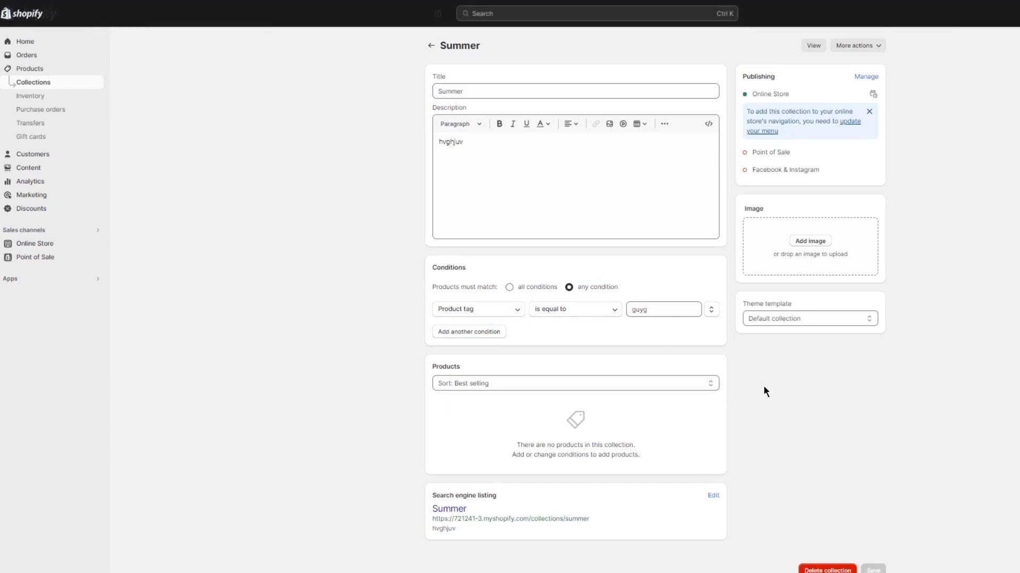
pyautogui.click(845, 45)
pyautogui.click(850, 45)
pyautogui.click(768, 319)
pyautogui.click(766, 324)
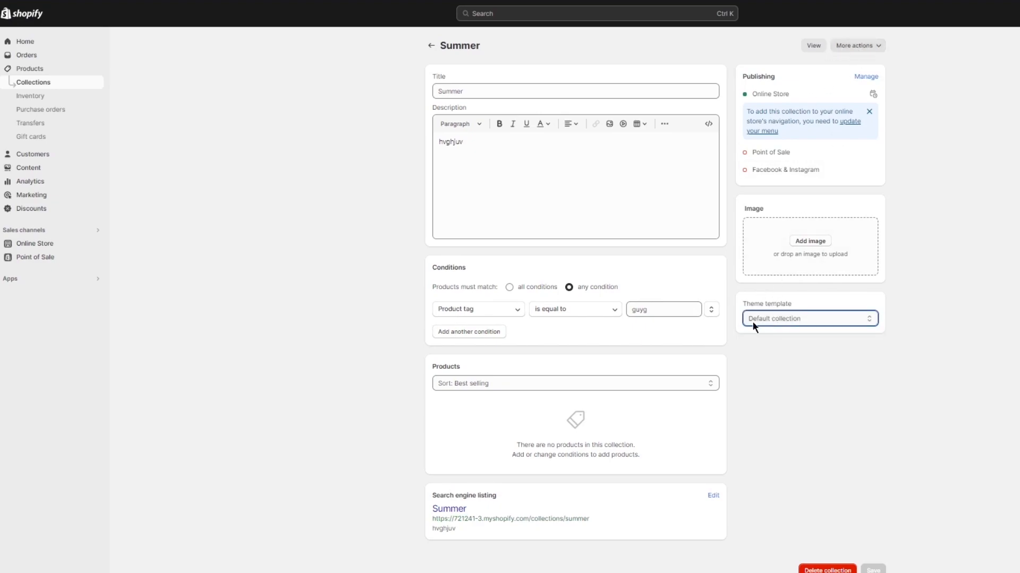
# Open the pumpkin charm product, remove it from the Home page collection and try to assign it to the collection "summ".
pyautogui.click(24, 56)
pyautogui.click(23, 72)
pyautogui.click(27, 100)
pyautogui.click(322, 111)
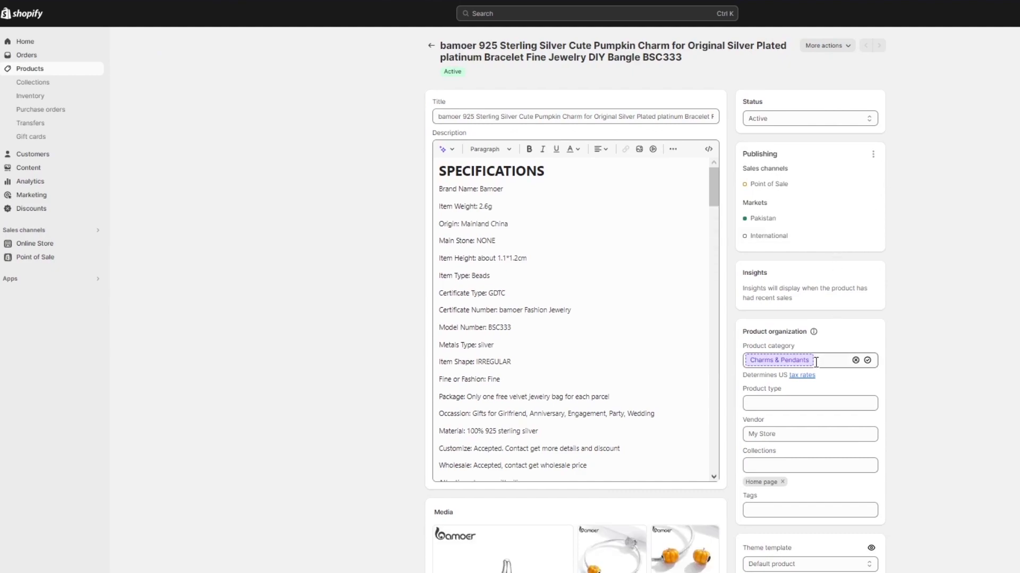
pyautogui.click(798, 465)
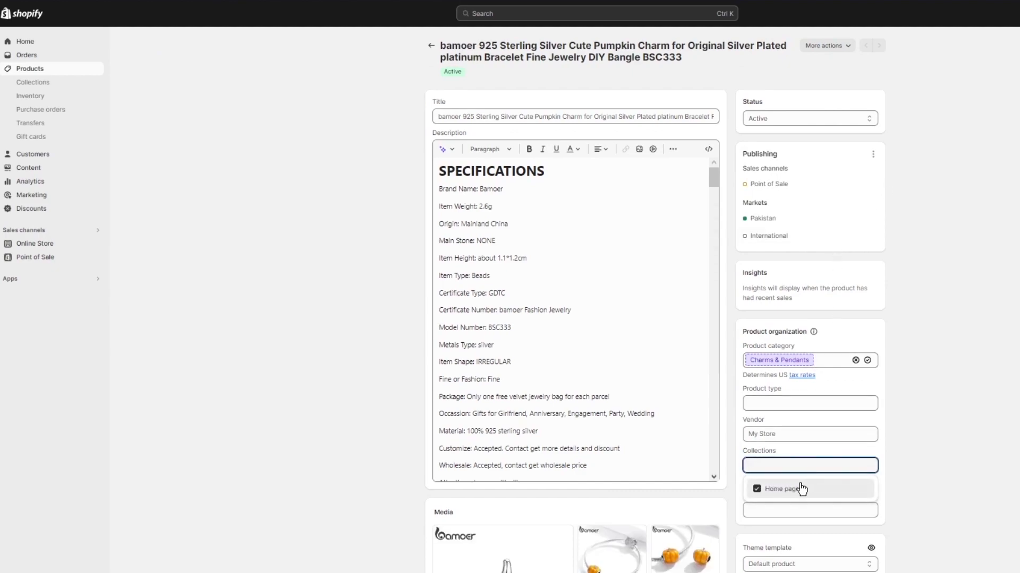
pyautogui.click(786, 489)
pyautogui.click(797, 465)
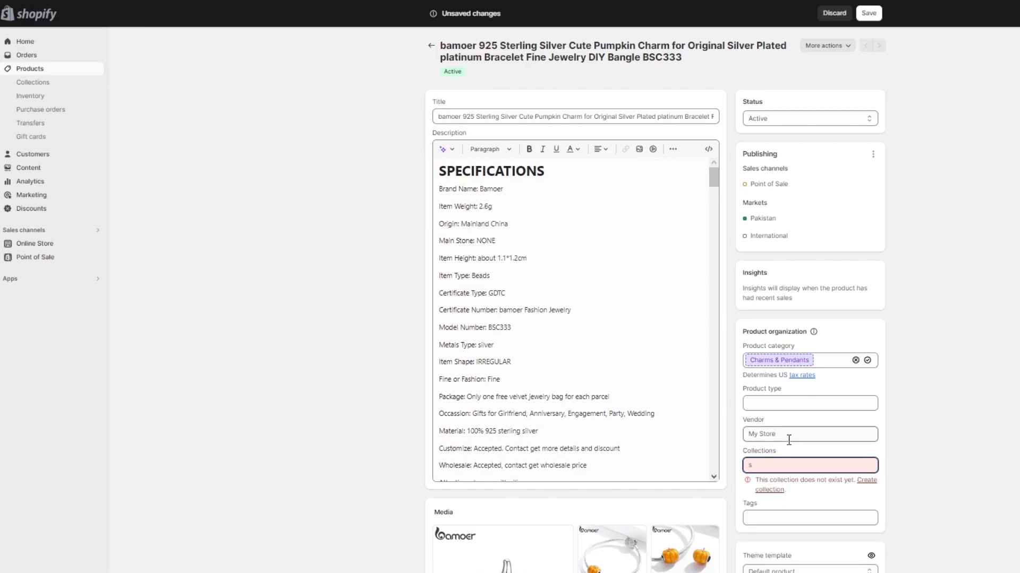
pyautogui.write('summ')
# Start a new collection titled "summ" from the product, discarding the unsaved product changes, and leave it without saving.
pyautogui.click(869, 484)
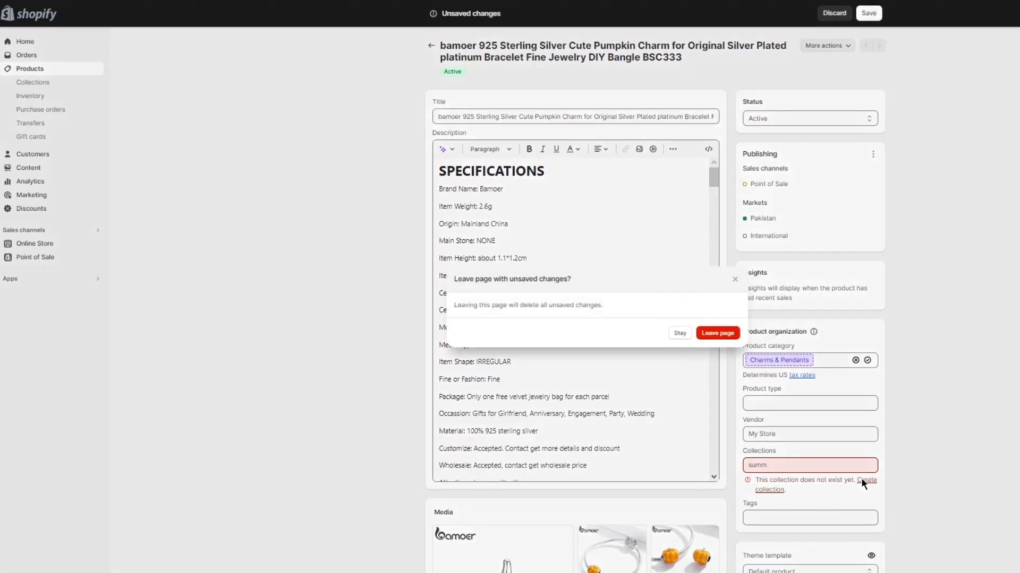
pyautogui.click(724, 335)
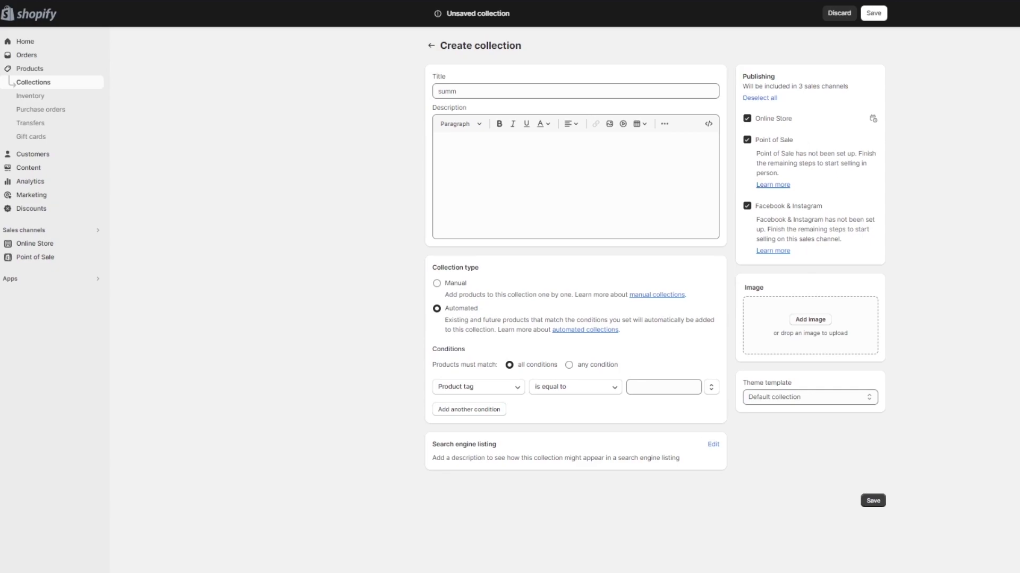
pyautogui.click(431, 48)
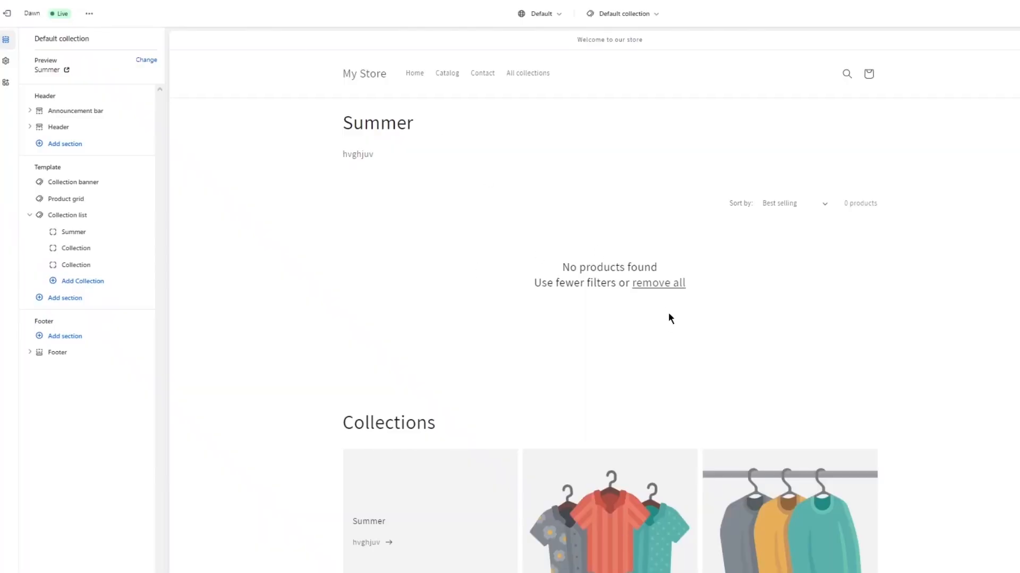
# Switch back to the theme editor and review the Summer collection page's product grid and collection list.
pyautogui.scroll(-4, 531, 239)
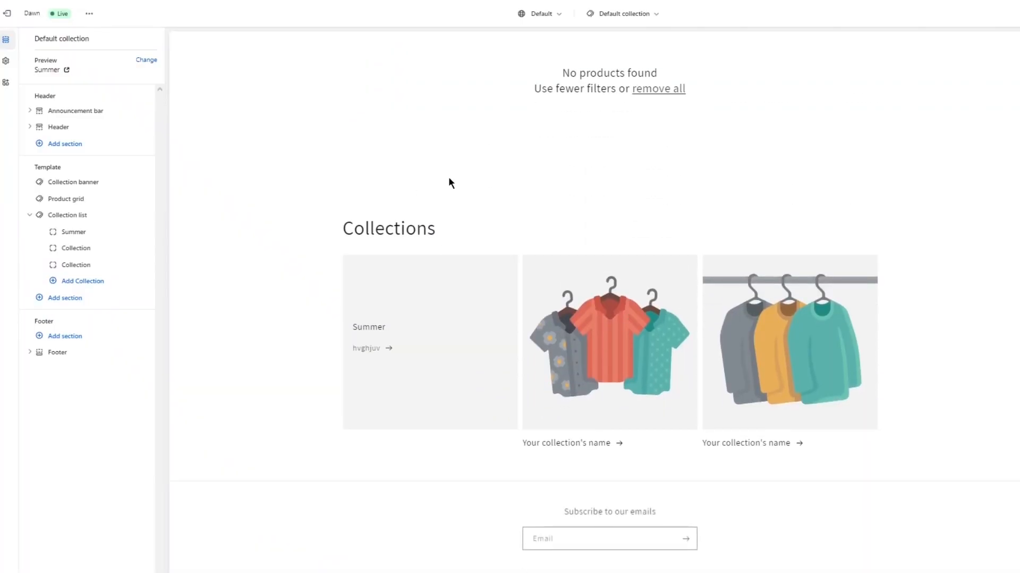
pyautogui.scroll(3, 409, 190)
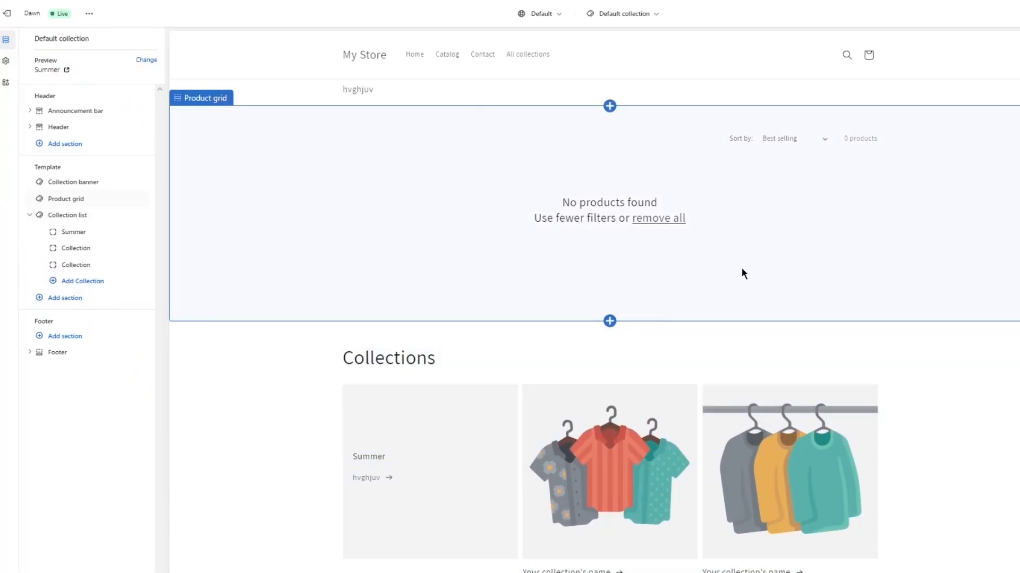